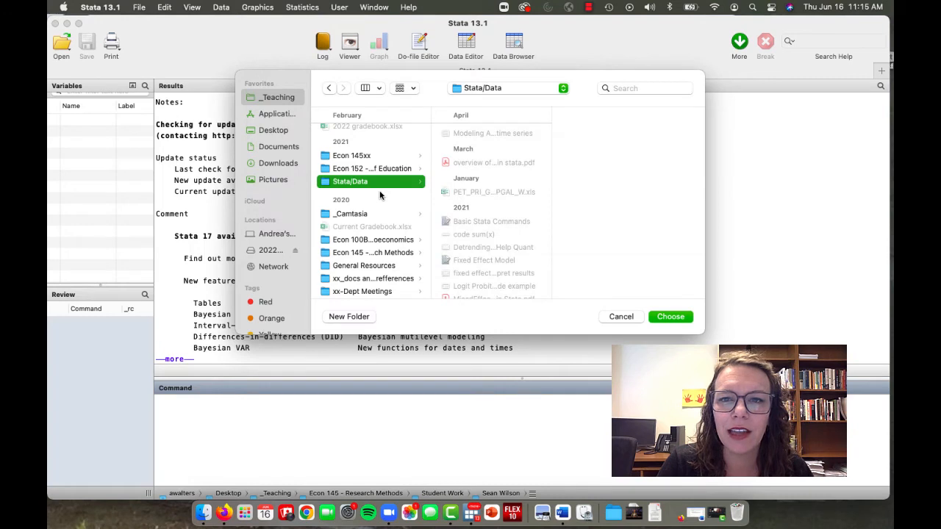
Step: Set the working directory to the "Econ 140 - Quantitative Research Methods" folder inside _Teaching
scroll(387, 182, "down", 10)
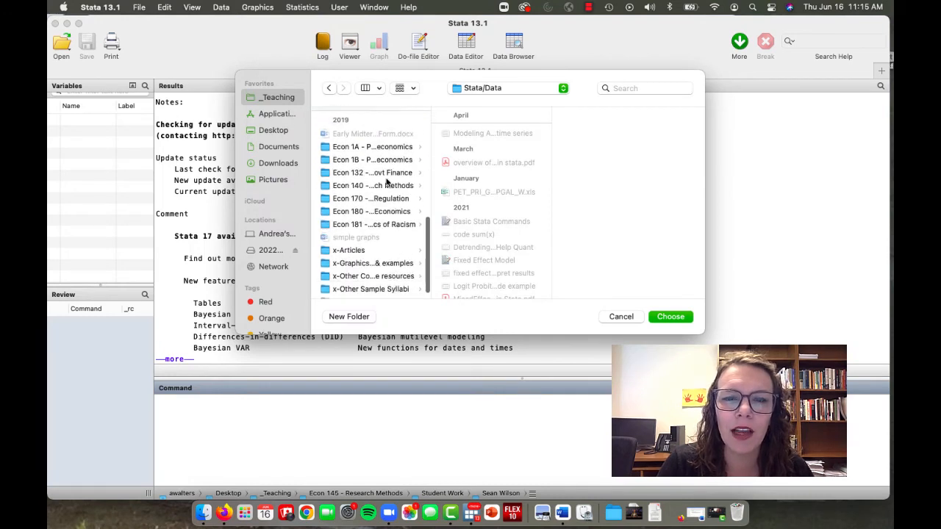
left_click(383, 186)
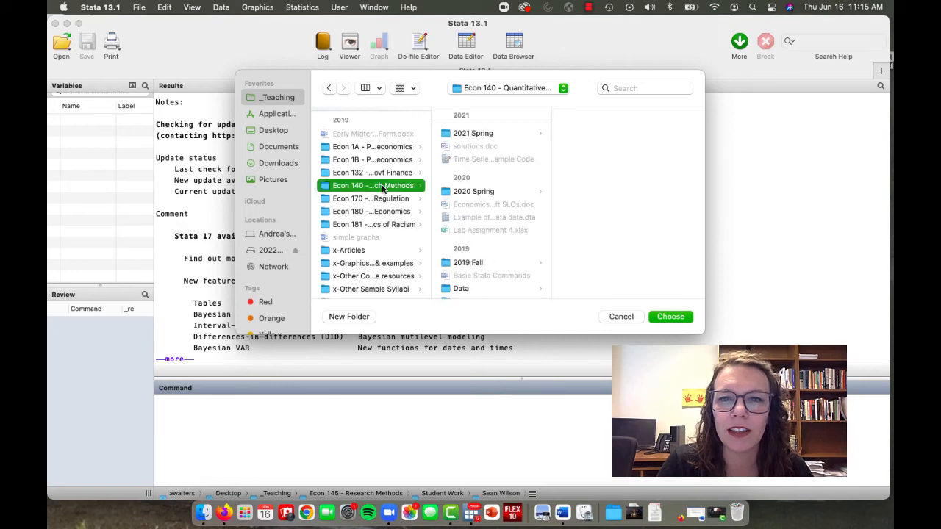
left_click(674, 317)
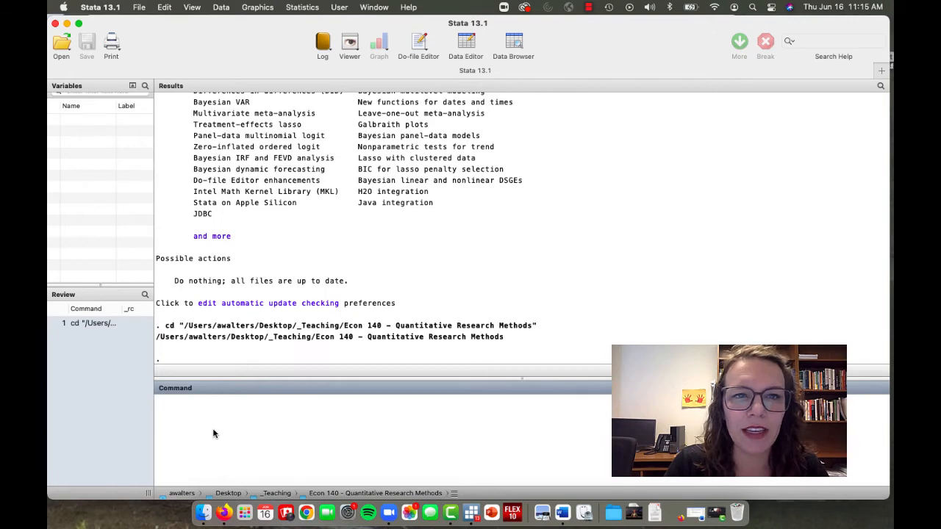
Step: Review the results output from the startup notes down to the cd command and highlight its folder path
scroll(368, 294, "up", 8)
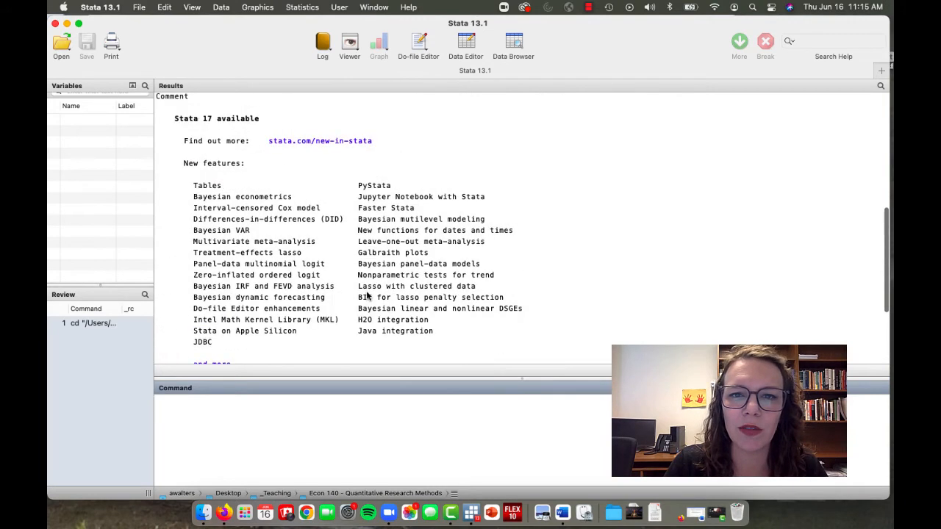
scroll(367, 294, "up", 5)
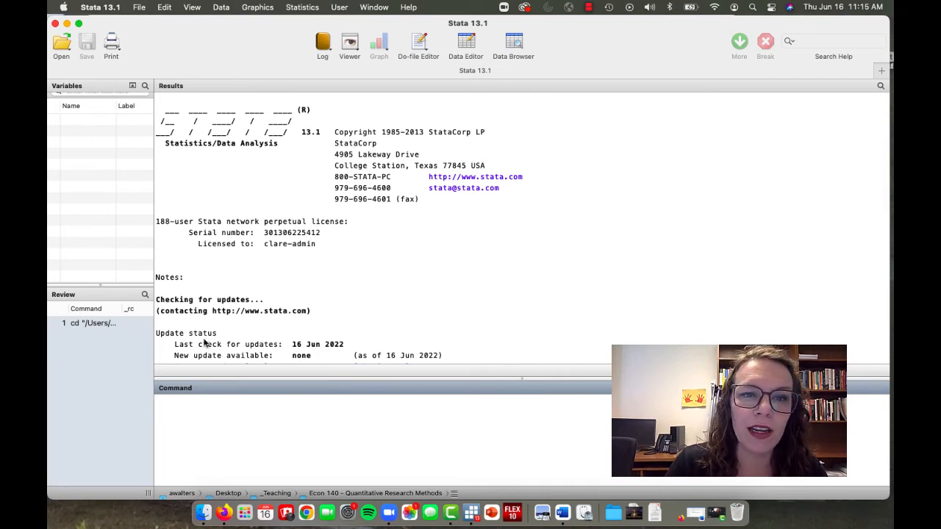
scroll(206, 343, "down", 5)
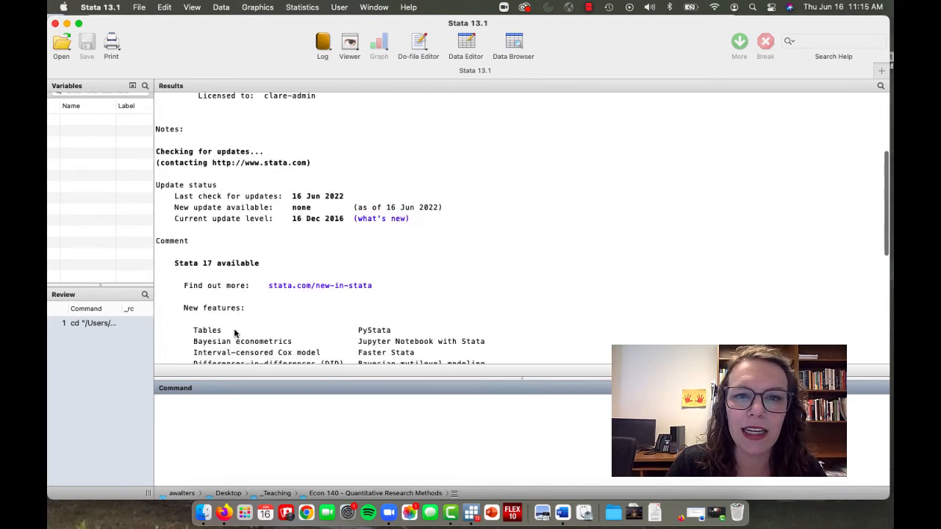
scroll(257, 237, "down", 8)
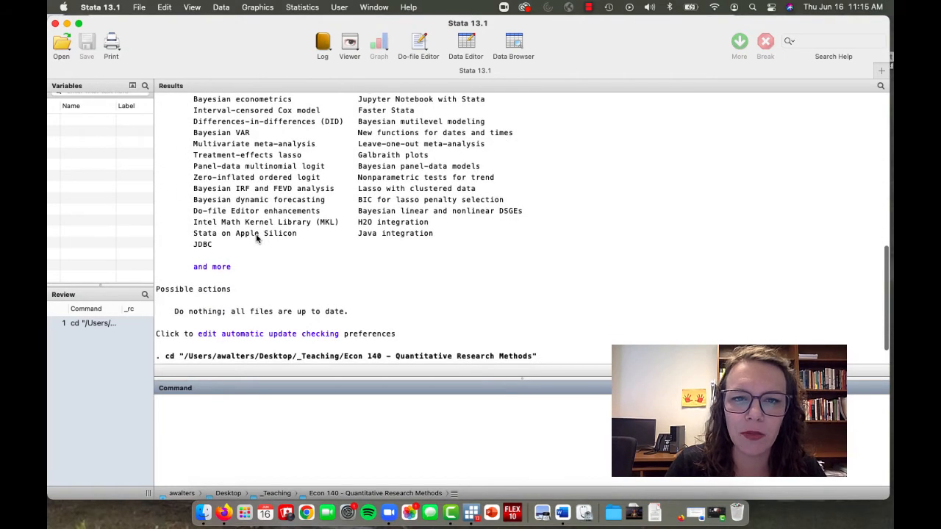
scroll(300, 207, "down", 2)
left_click_drag(184, 325, 505, 337)
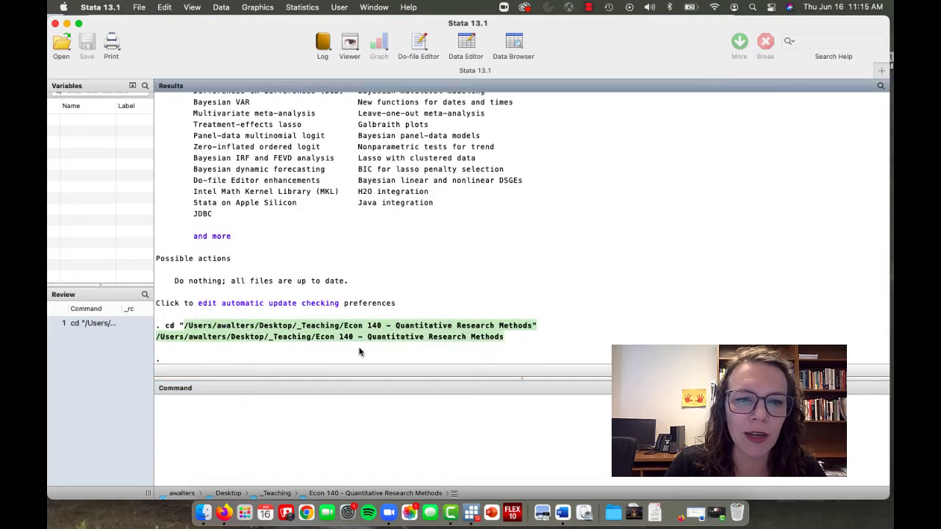
left_click_drag(183, 326, 532, 333)
left_click(532, 333)
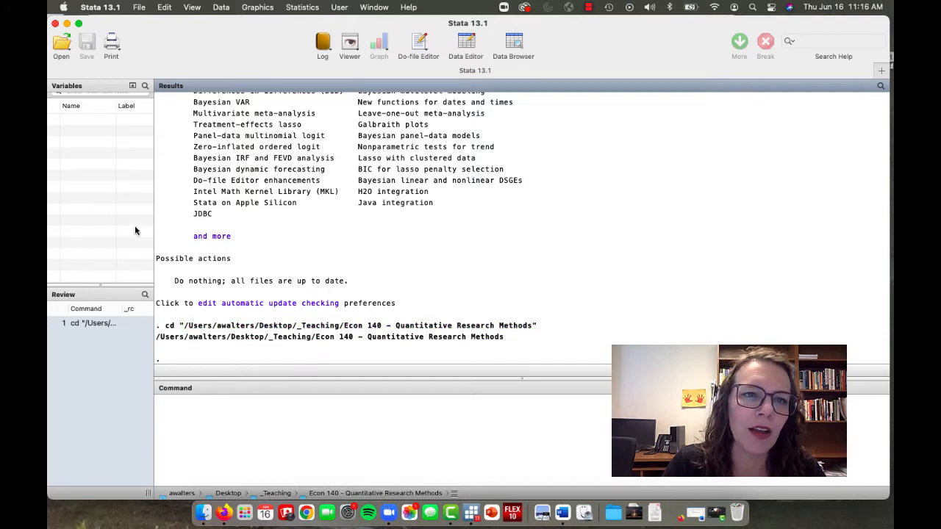
Step: Recall the cd command from the command history into the command line and clear it again without running it
left_click(125, 96)
left_click(88, 384)
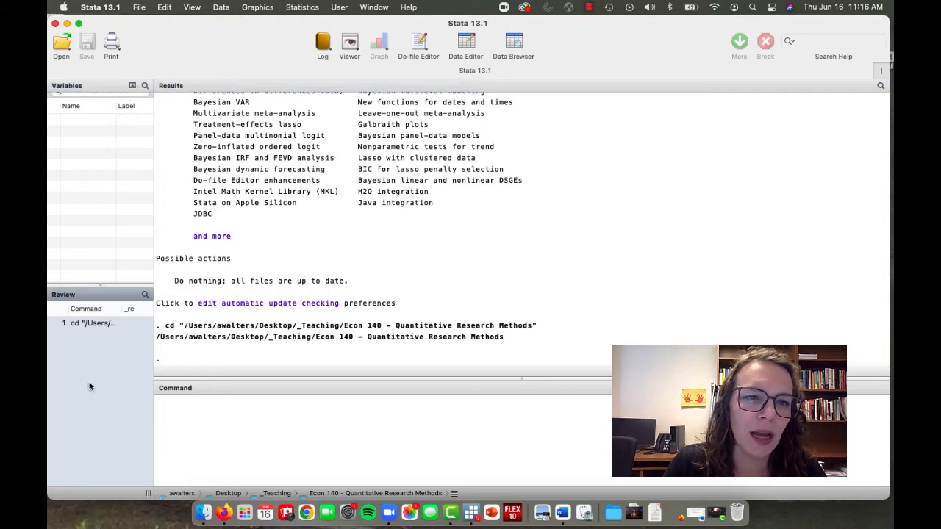
left_click(99, 322)
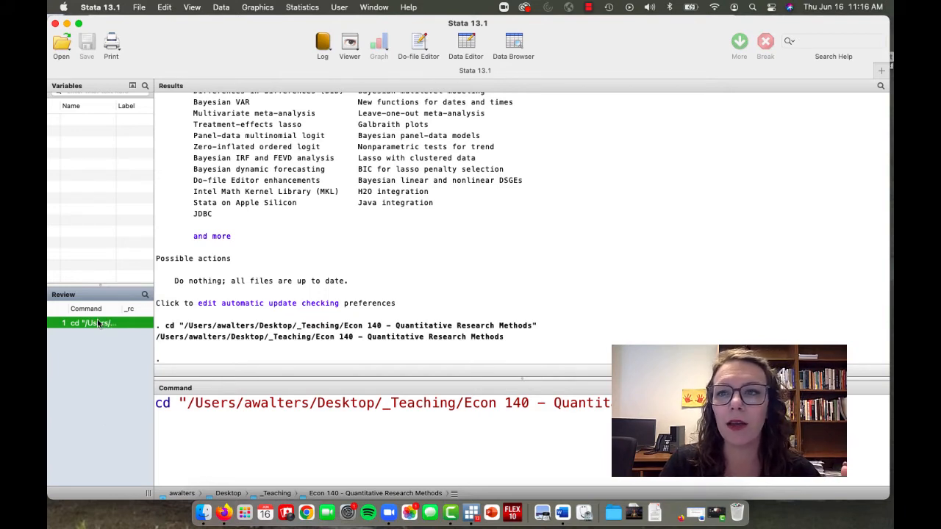
left_click(270, 461)
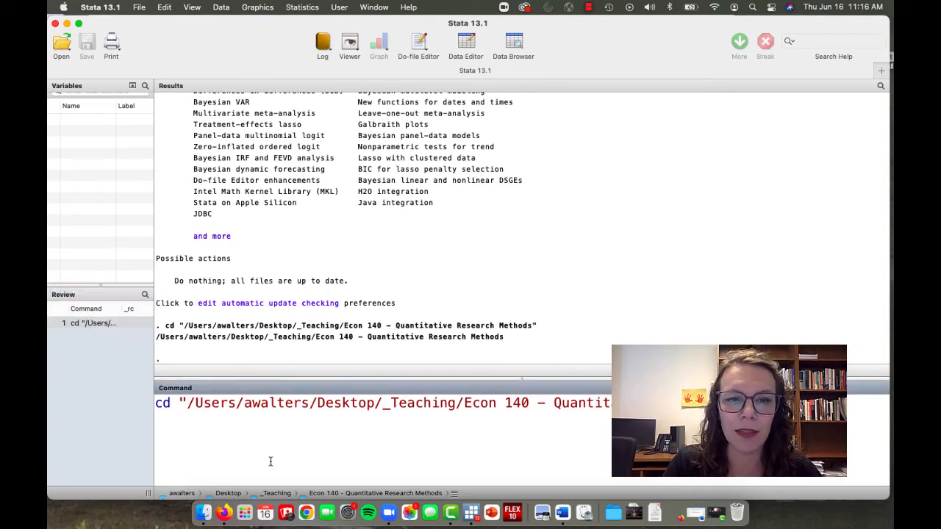
key("super+a")
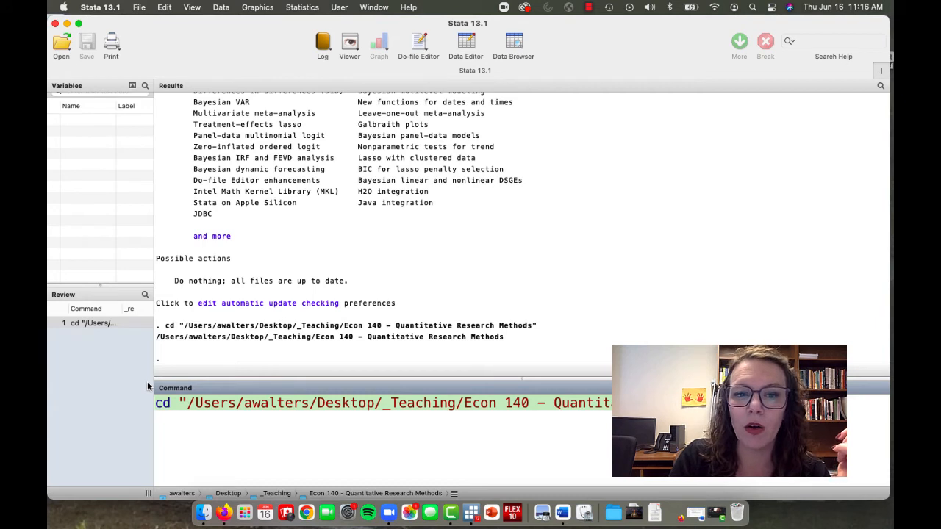
key("BackSpace")
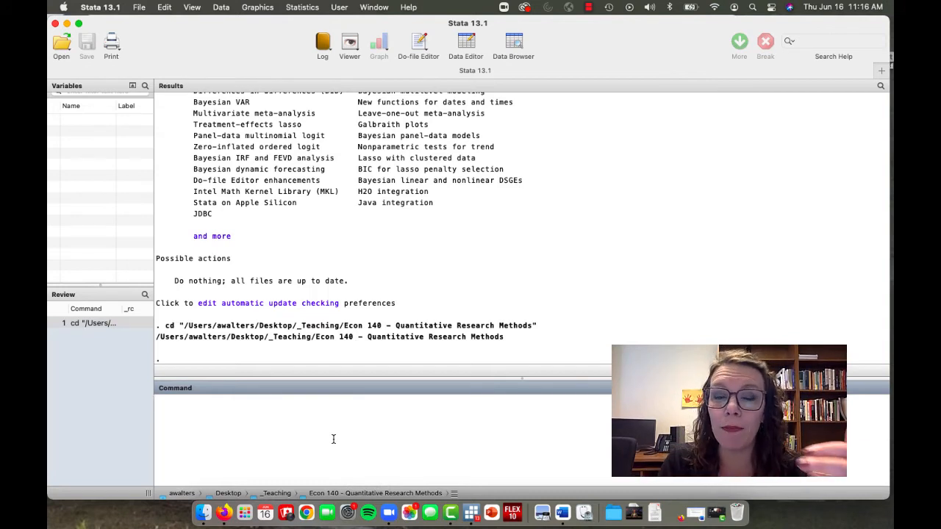
left_click(139, 8)
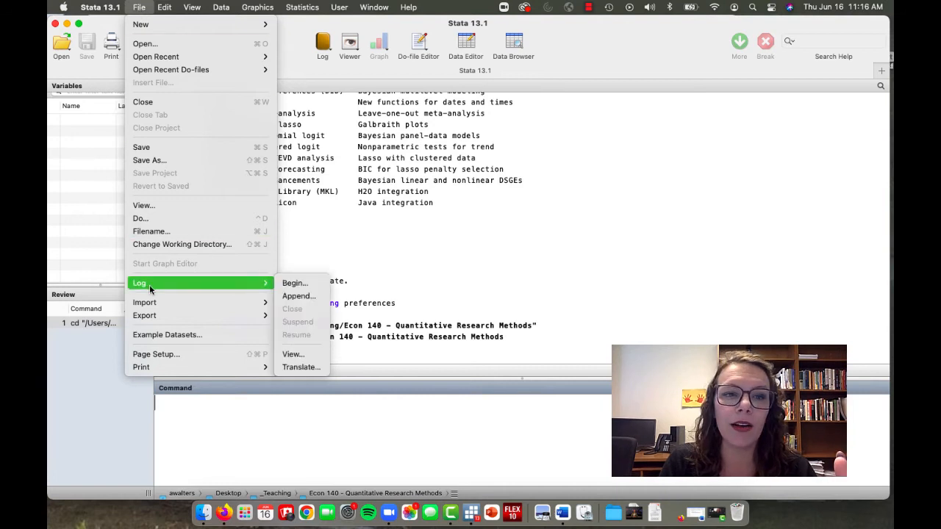
mouse_move(152, 311)
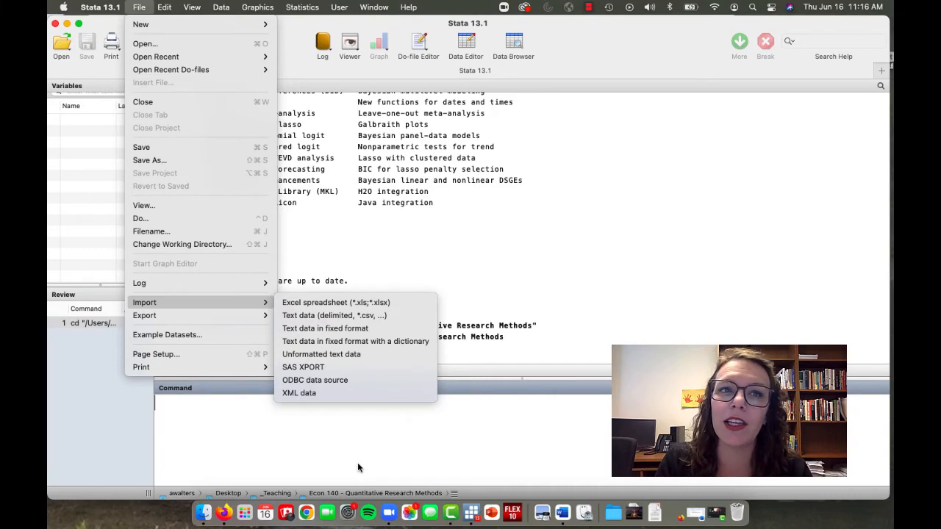
left_click(351, 439)
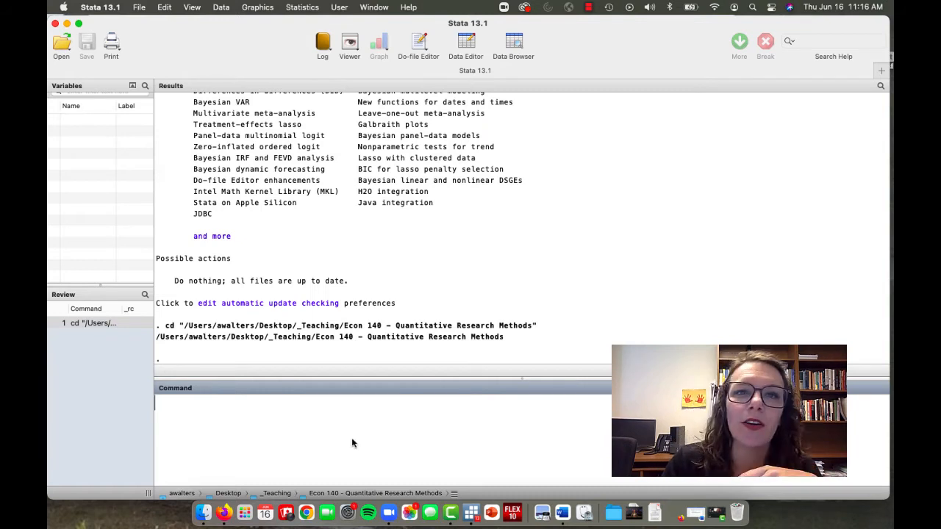
Step: Begin a new log file named "Practice Log" in the Econ 140 folder, using the Stata SMCL format
left_click(327, 46)
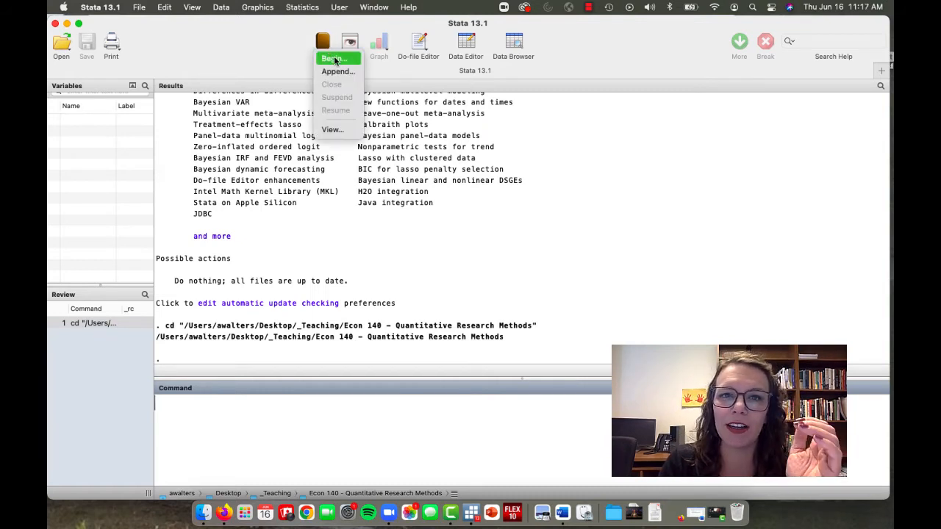
left_click(335, 60)
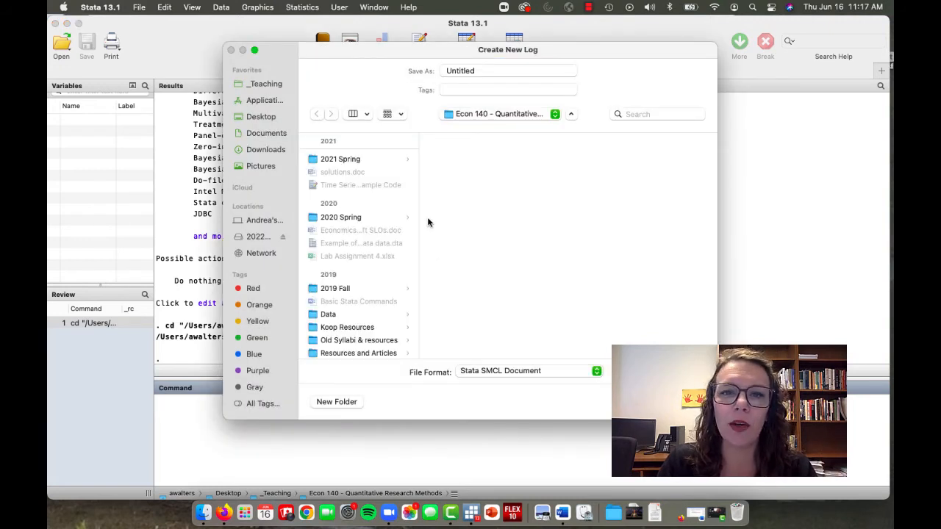
left_click(492, 71)
key("BackSpace")
key("BackSpace")
key("BackSpace")
key("BackSpace")
key("BackSpace")
key("BackSpace")
key("BackSpace")
key("BackSpace")
type("Ca")
key("BackSpace")
type("Pr")
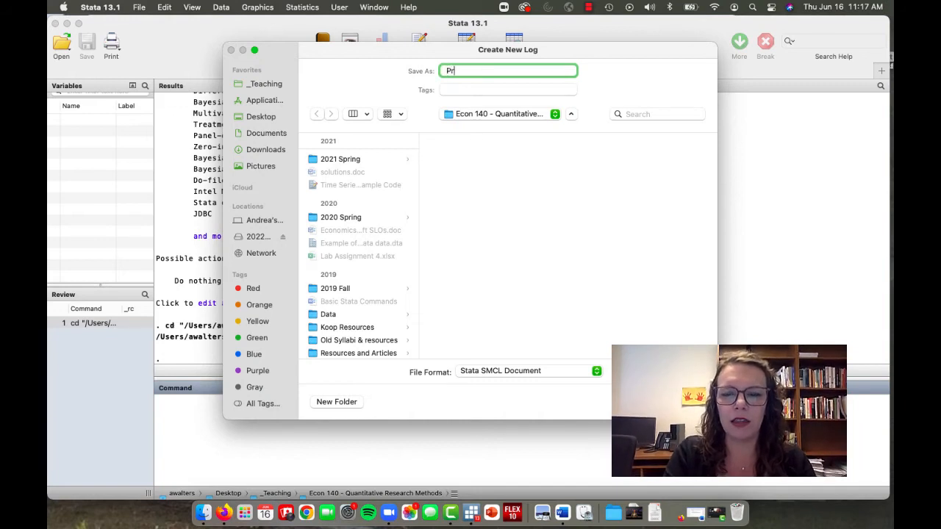
type("actice Log")
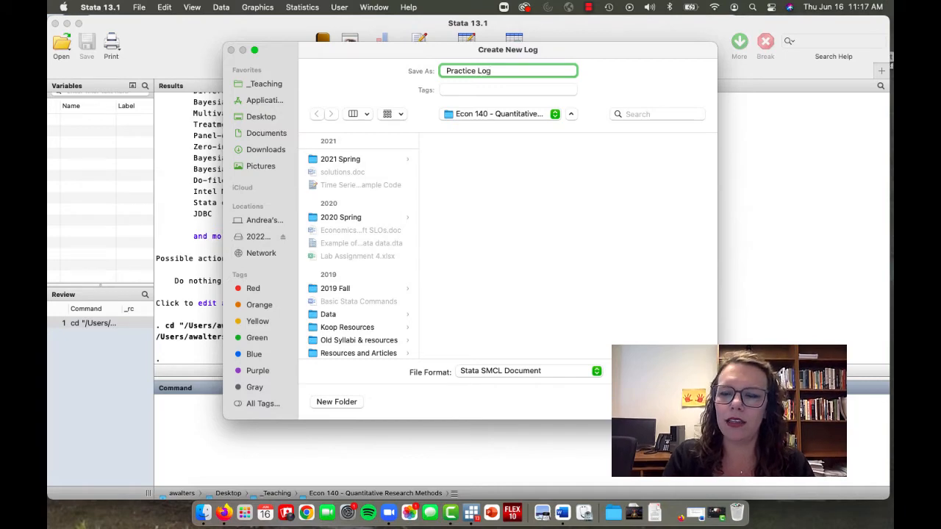
key("Return")
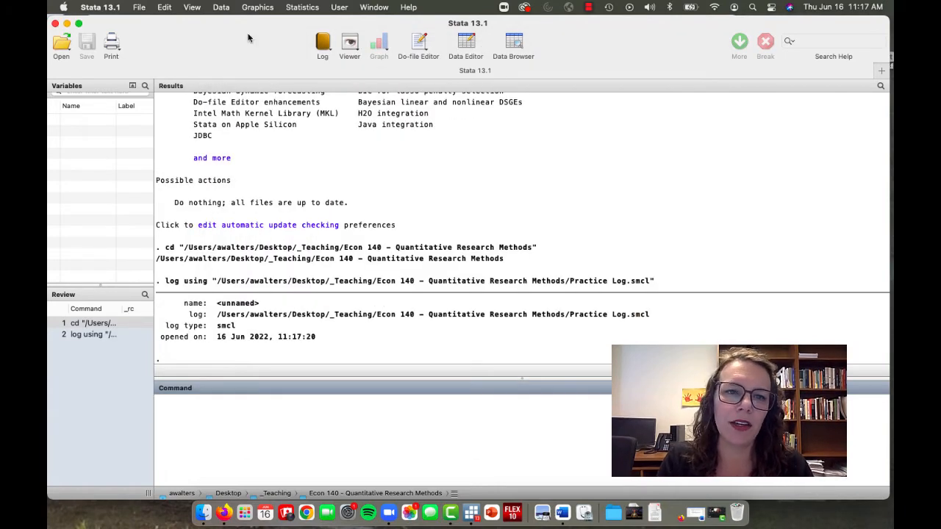
Step: Recall the log using command from the command history, inspect its folder path and file name, and clear it without running it
left_click(89, 334)
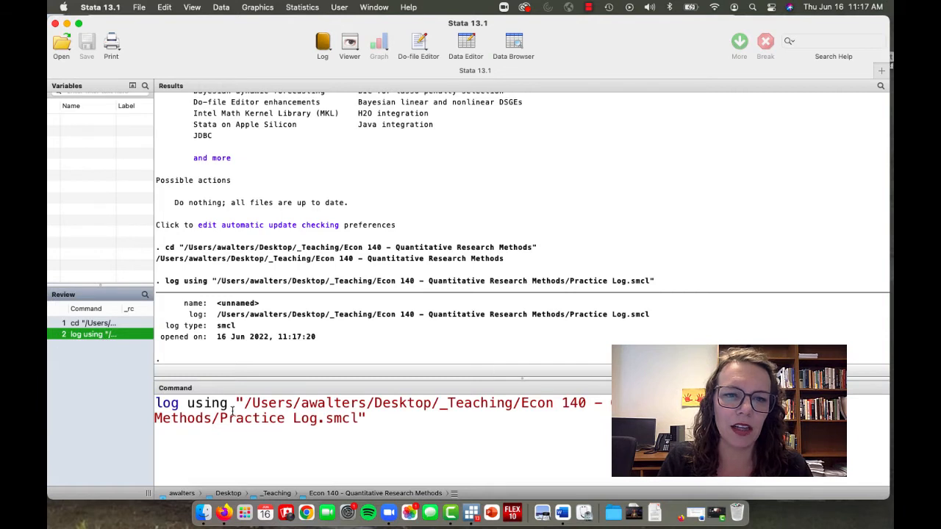
left_click_drag(235, 406, 367, 420)
left_click_drag(236, 404, 217, 423)
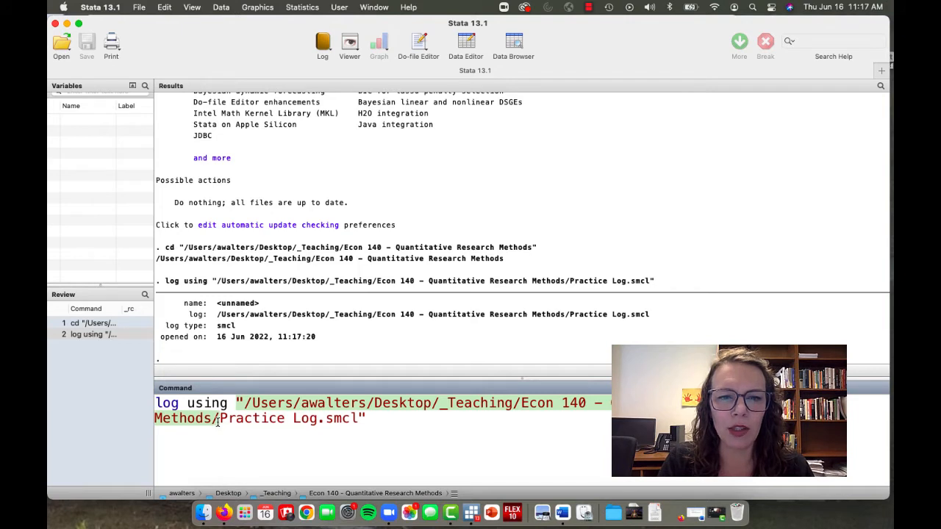
key("Down")
left_click(217, 422)
key("shift+Right")
key("shift+Right")
key("shift+Right")
key("shift+Right")
key("shift+Right")
key("shift+Right")
key("shift+Right")
key("shift+Right")
key("shift+Right")
key("shift+Right")
key("shift+Right")
key("shift+Right")
key("shift+Right")
key("shift+Right")
key("shift+Right")
key("shift+Right")
key("shift+Right")
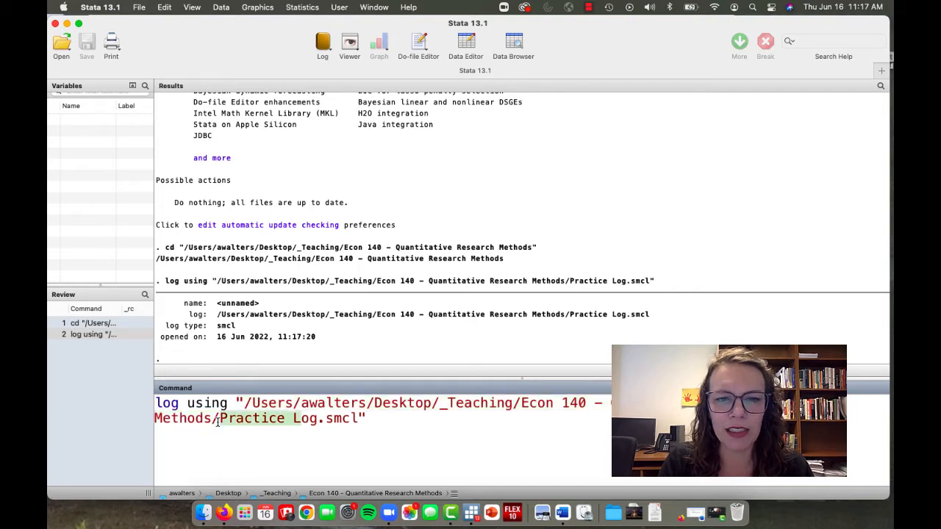
key("shift+Right")
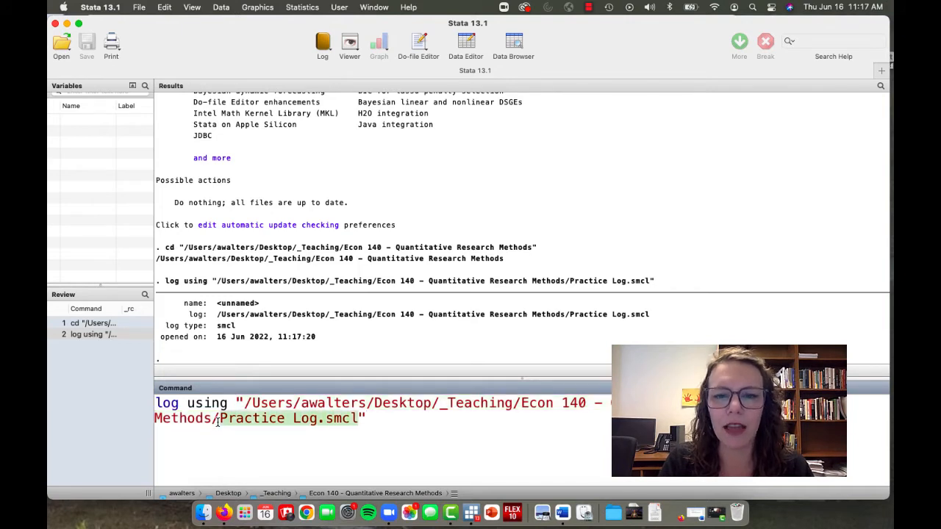
left_click(361, 422)
left_click_drag(376, 426, 213, 388)
key("BackSpace")
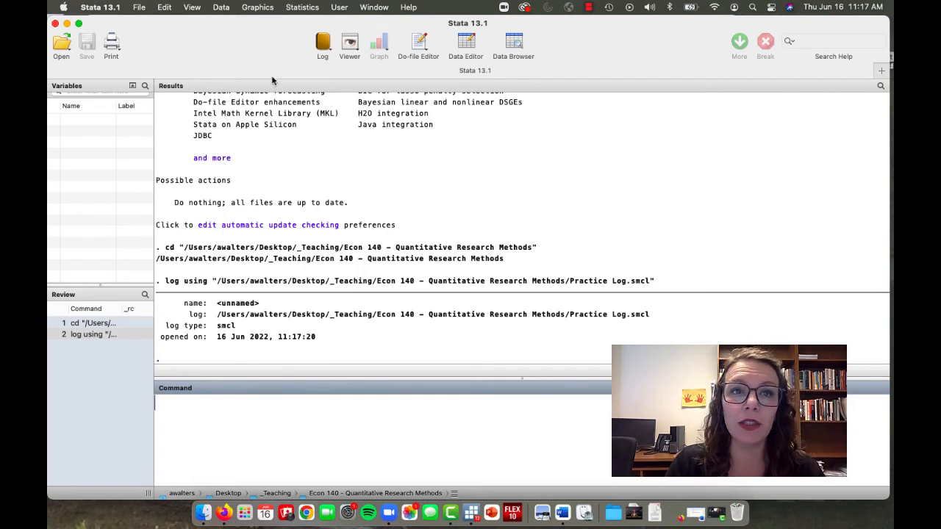
Step: Import the FOREST worksheet of FOREST.xlsx from Koop Resources/datasets1, without using the first row as variable names
left_click(145, 8)
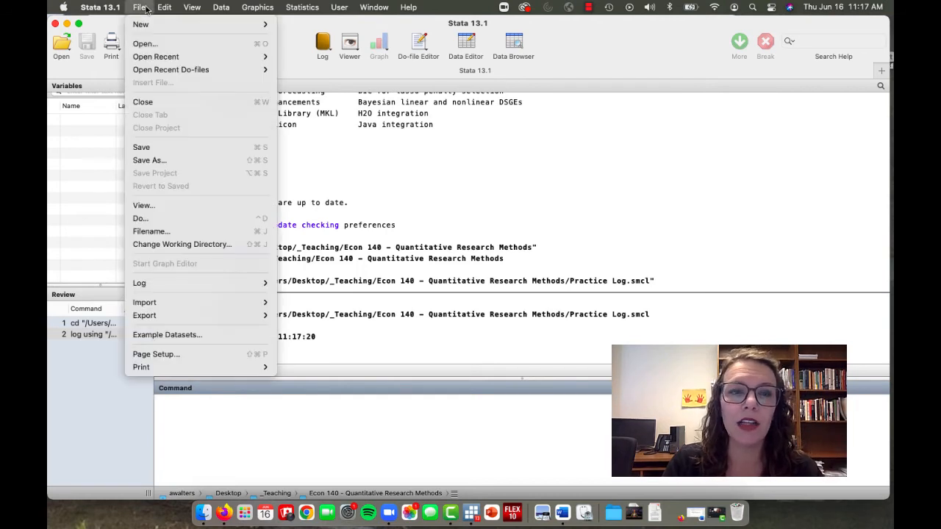
mouse_move(250, 303)
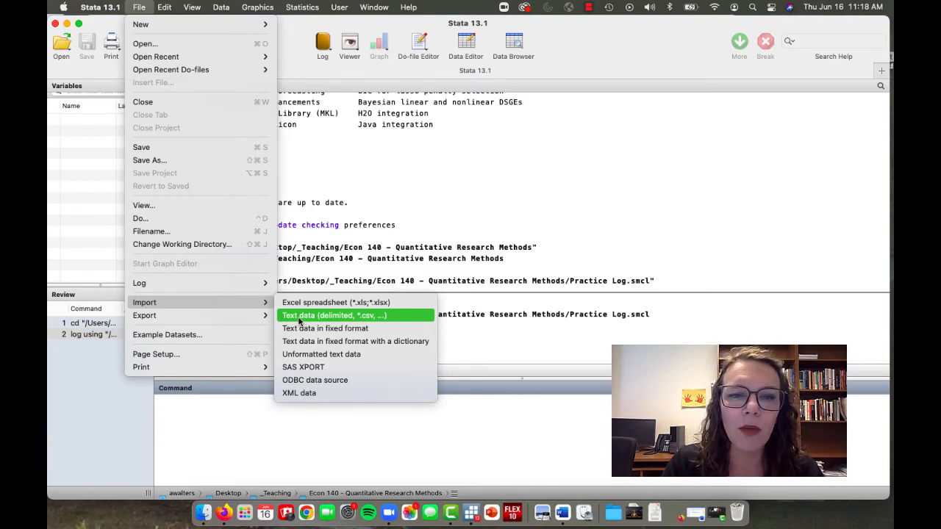
left_click(317, 303)
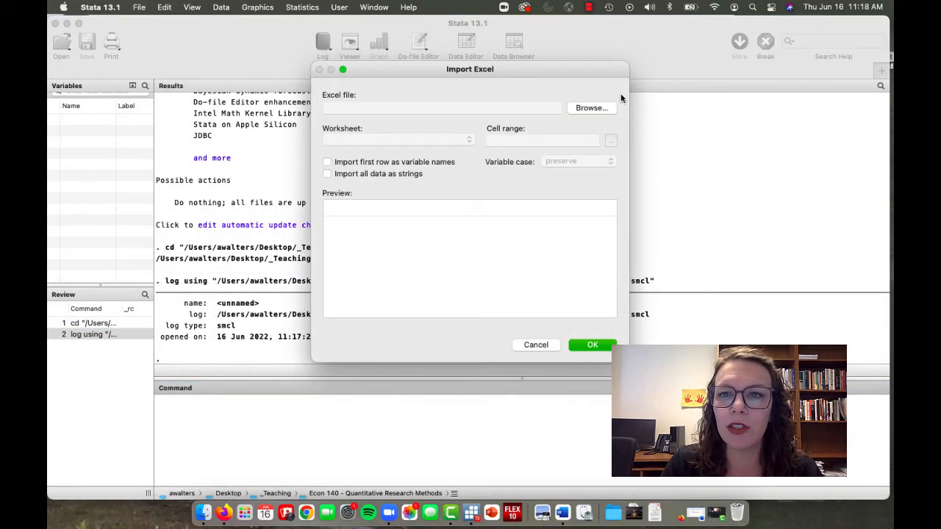
left_click(599, 110)
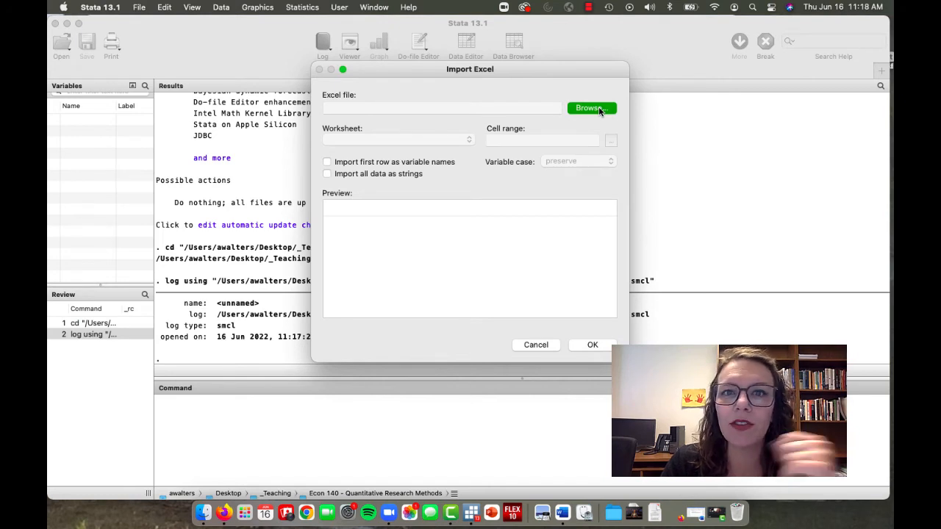
scroll(397, 234, "down", 3)
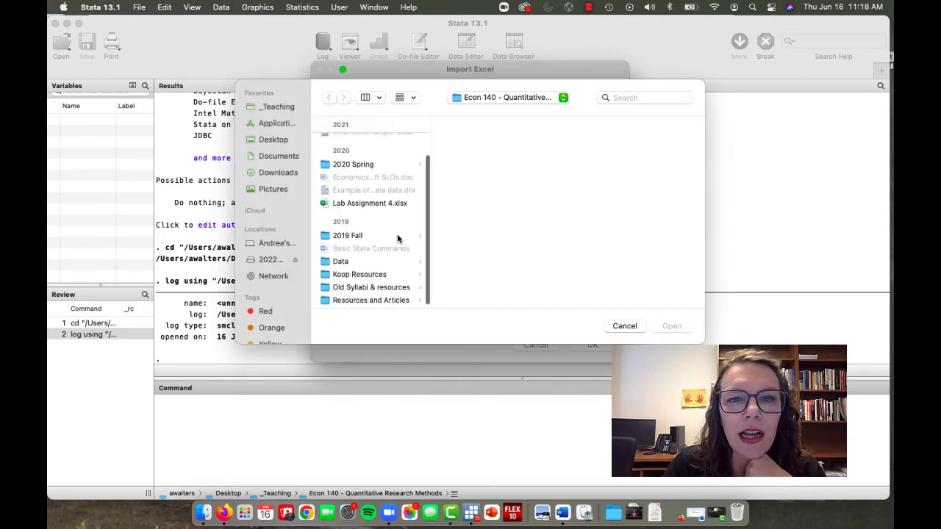
left_click(380, 271)
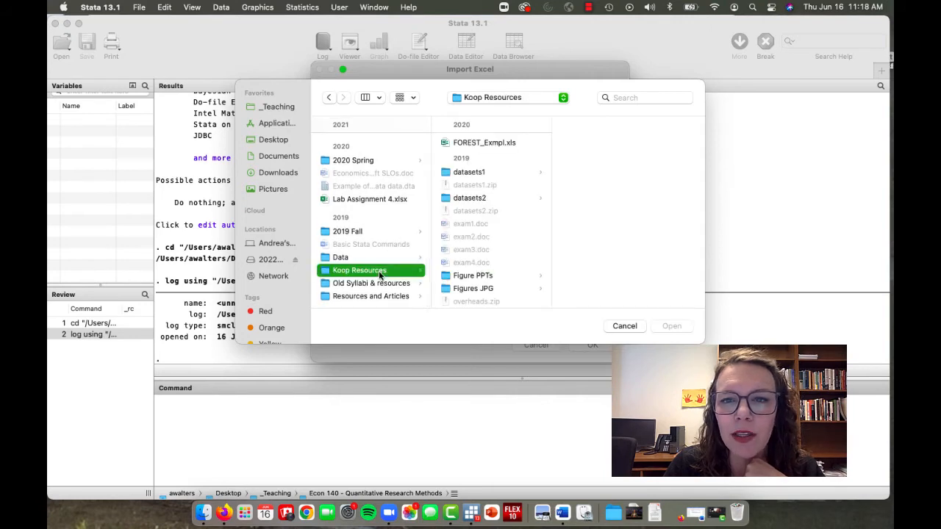
left_click(473, 176)
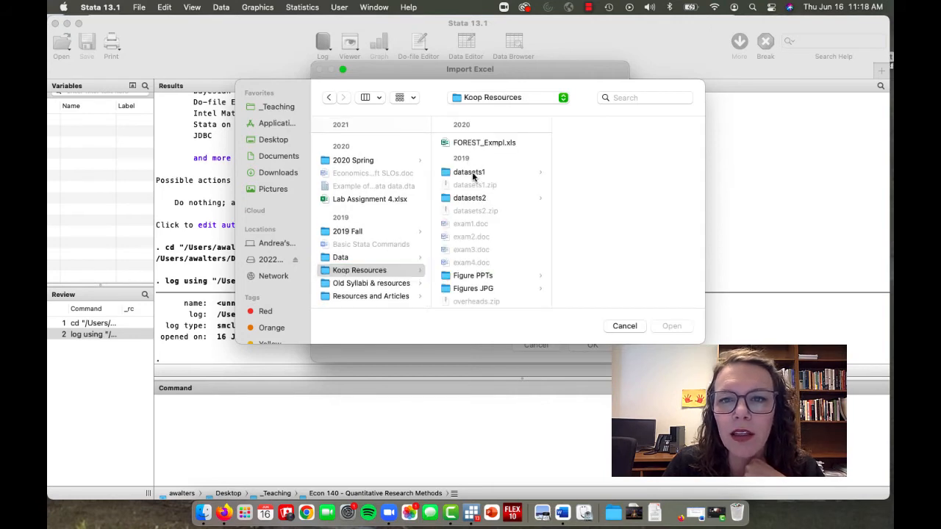
left_click(473, 173)
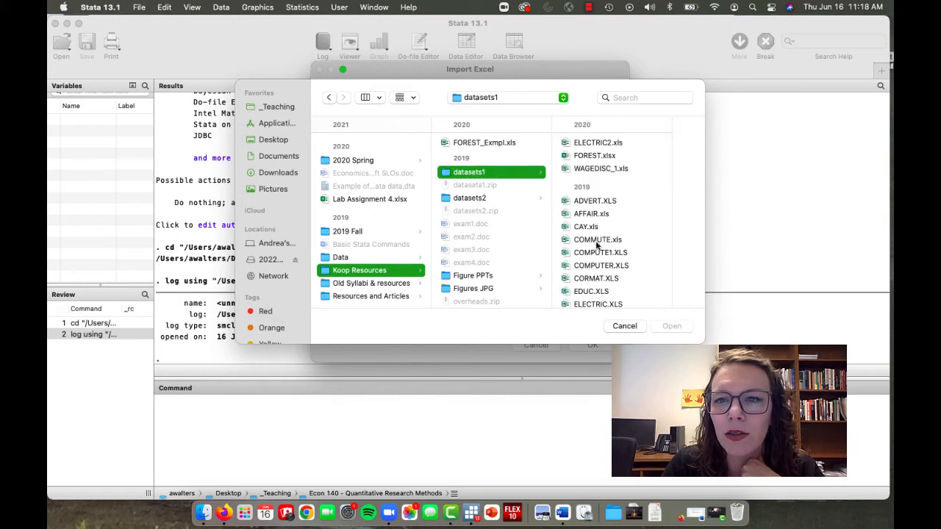
left_click(604, 155)
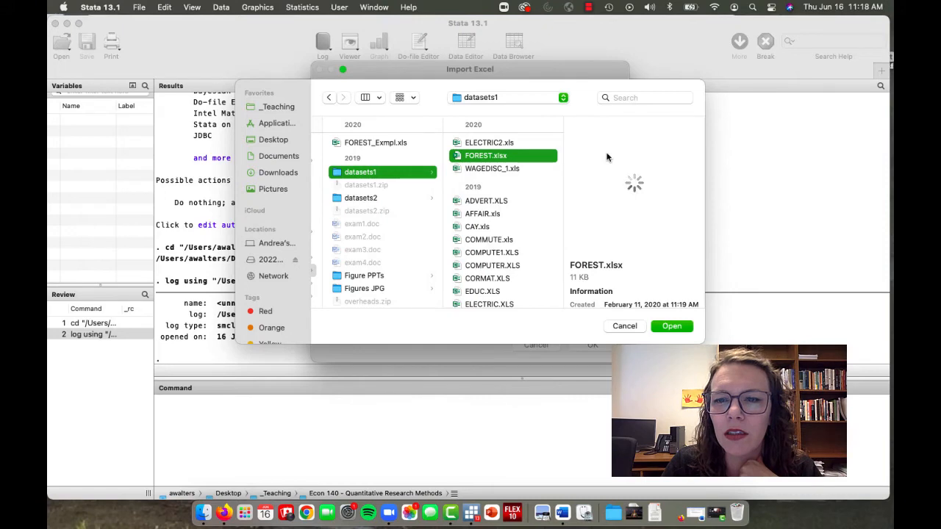
left_click(669, 326)
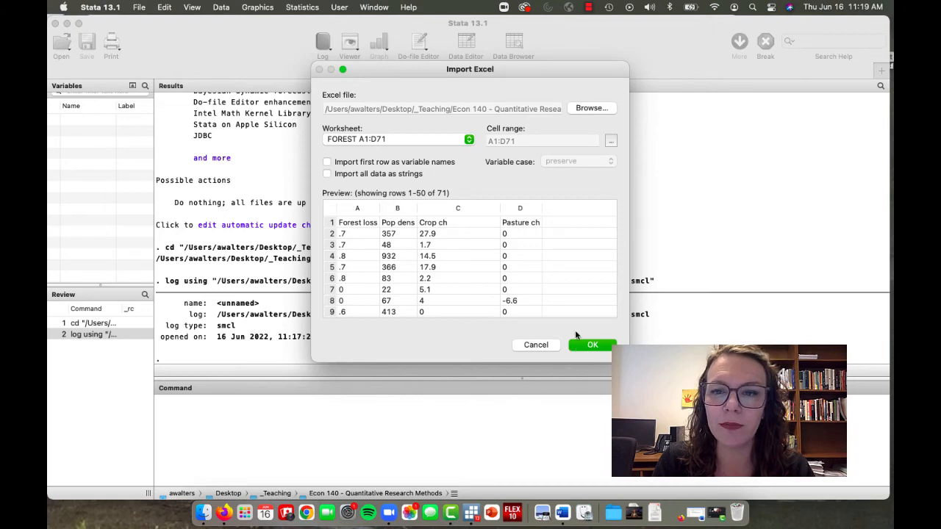
left_click(590, 343)
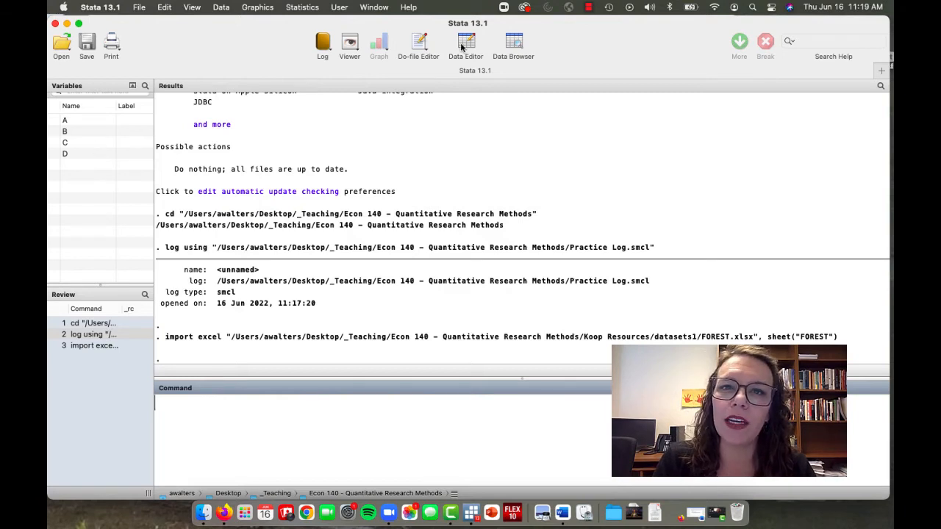
Step: Browse the imported data from the first to the last row and close the data view
left_click(519, 45)
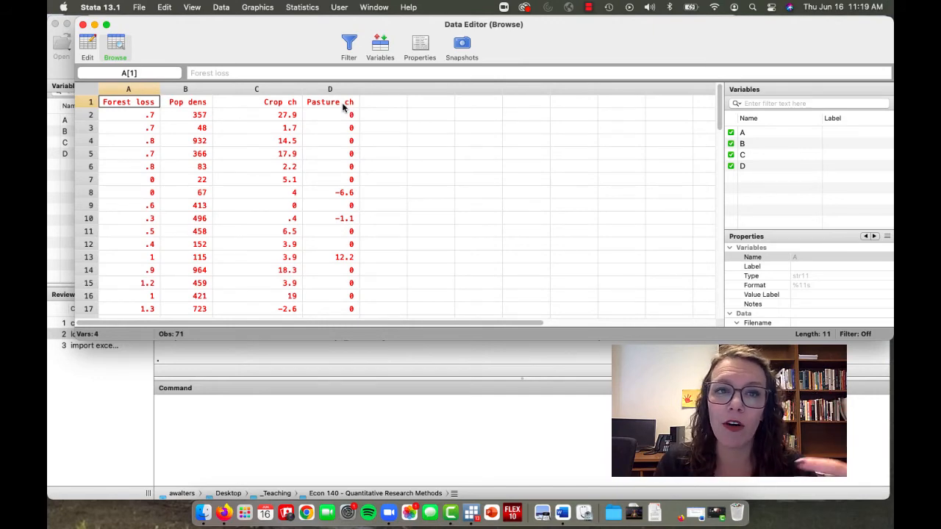
scroll(346, 101, "down", 15)
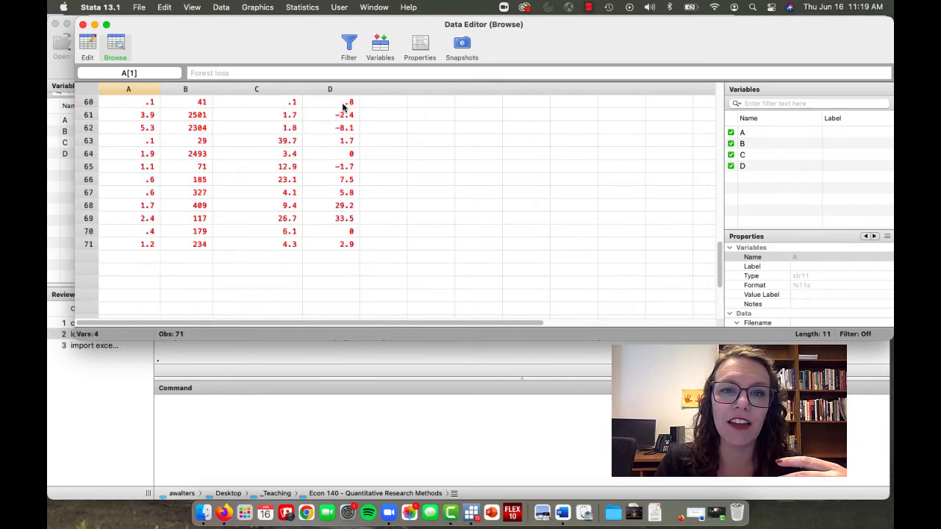
scroll(346, 311, "up", 15)
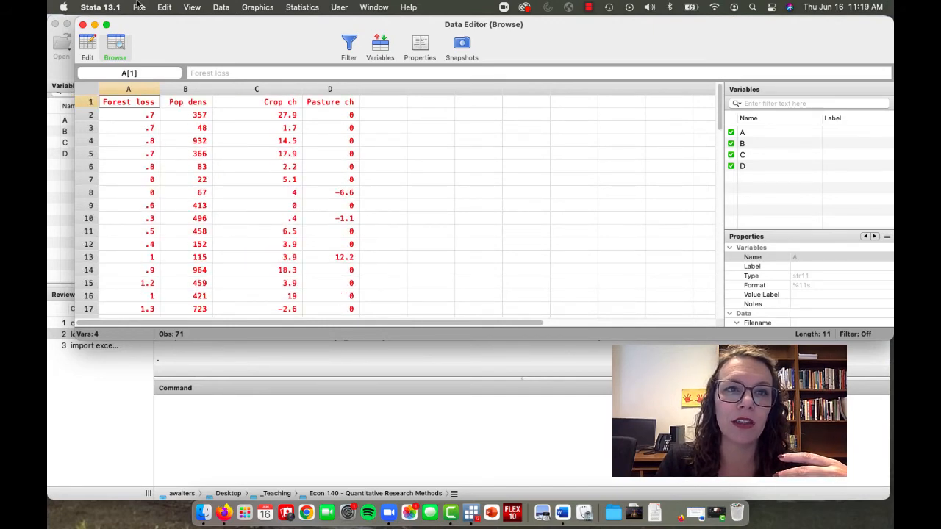
left_click(82, 24)
Step: Record the comment "**Command for summary statistics*" in the session
type("sum")
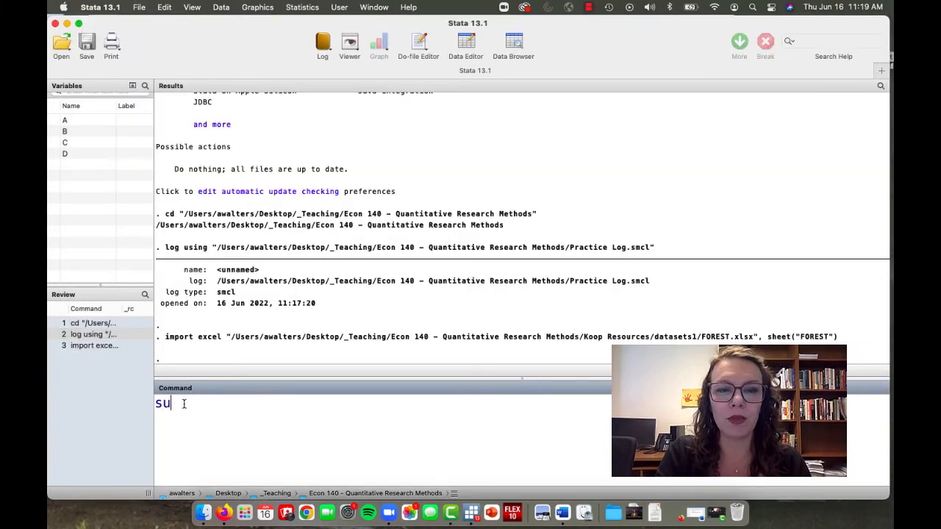
key("BackSpace")
key("BackSpace")
key("BackSpace")
type("**Command for summary statis")
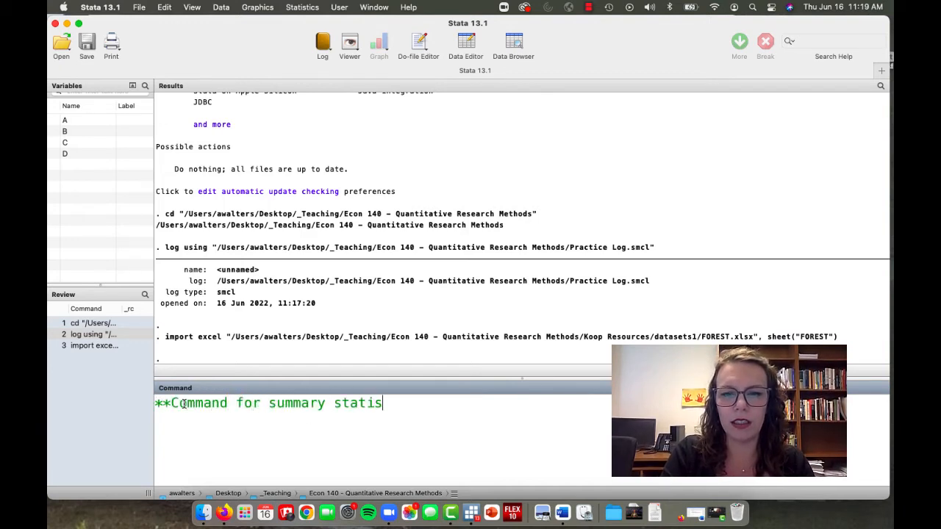
type("i")
key("BackSpace")
type("tics*")
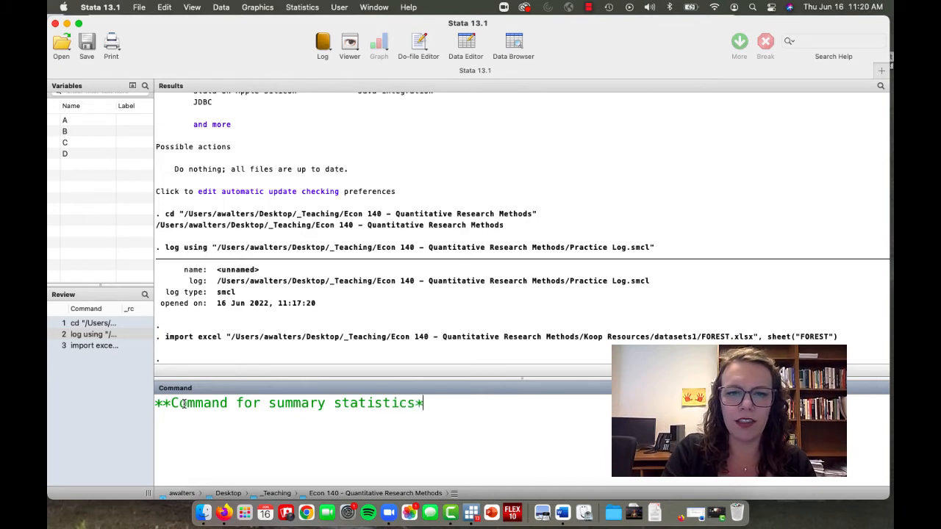
key("Return")
Step: Run the sum command for summary statistics on variables A, B, C and D
type("sum")
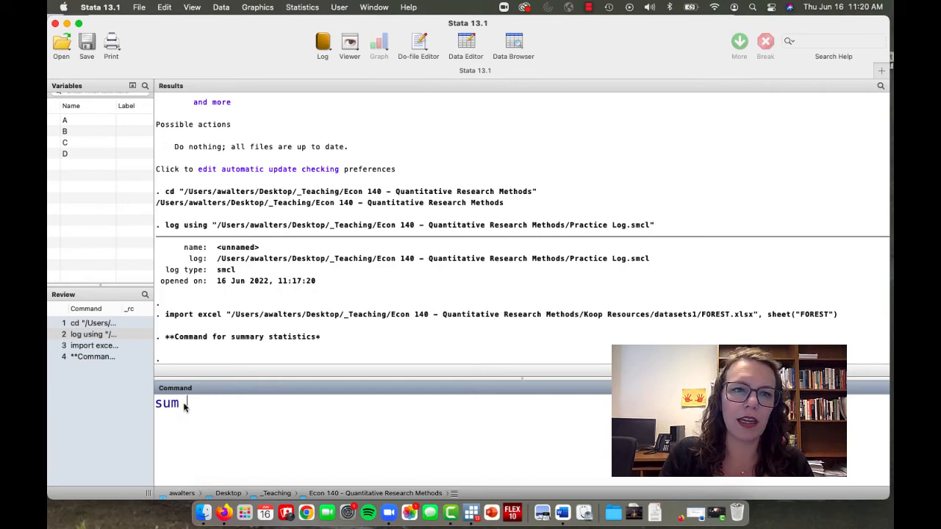
left_click(54, 120)
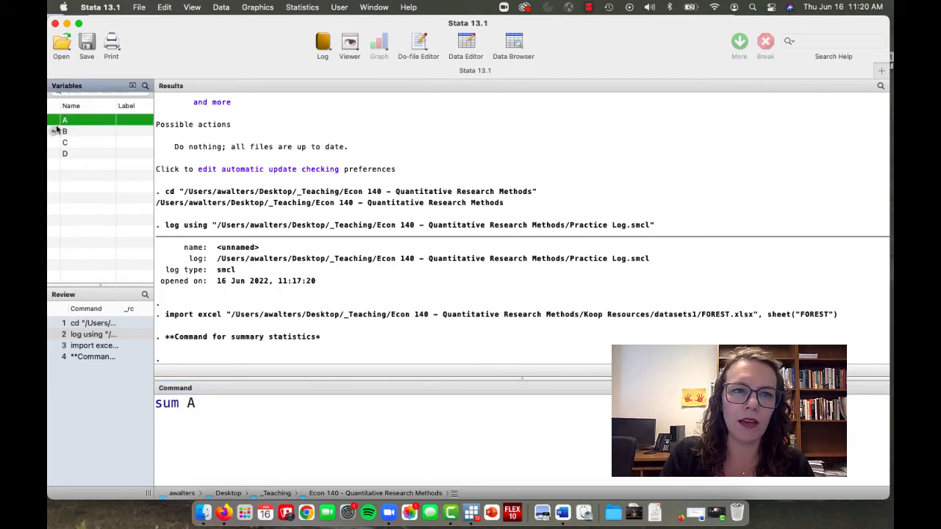
left_click(57, 132)
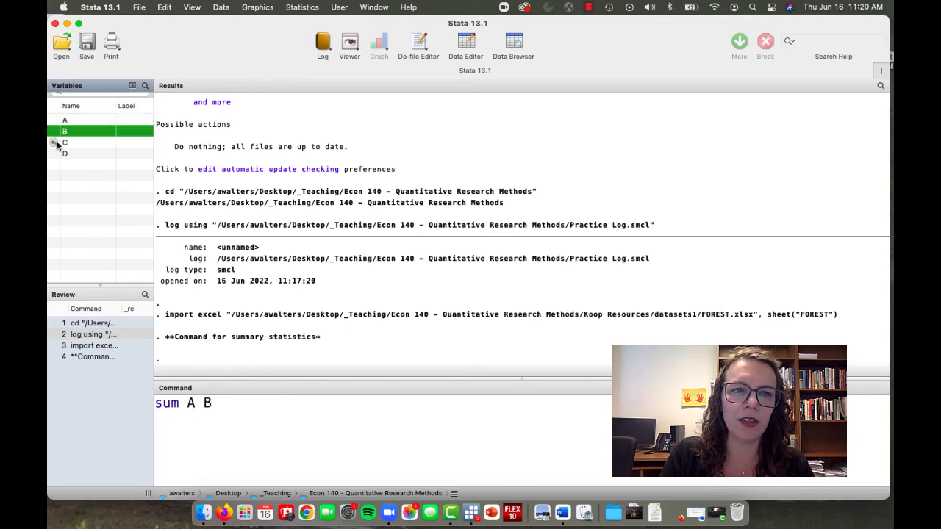
left_click(56, 142)
left_click(316, 433)
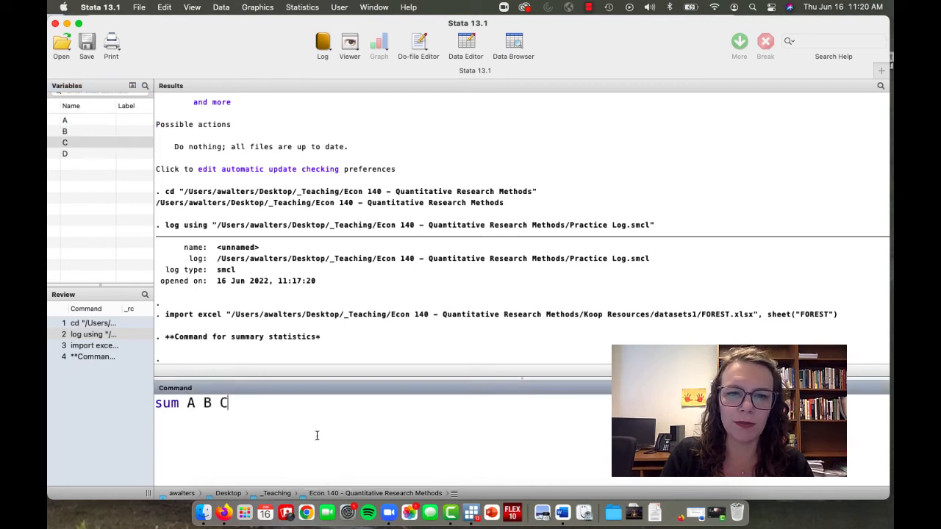
type("D")
key("Return")
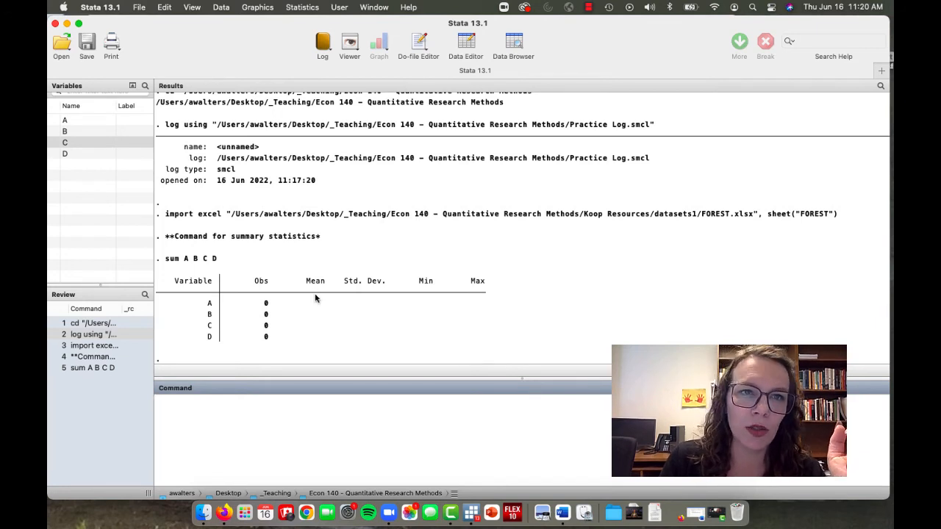
Step: Reimport FOREST.xlsx from datasets1 with the first row as variable names, replacing the unsaved data in memory
left_click(139, 7)
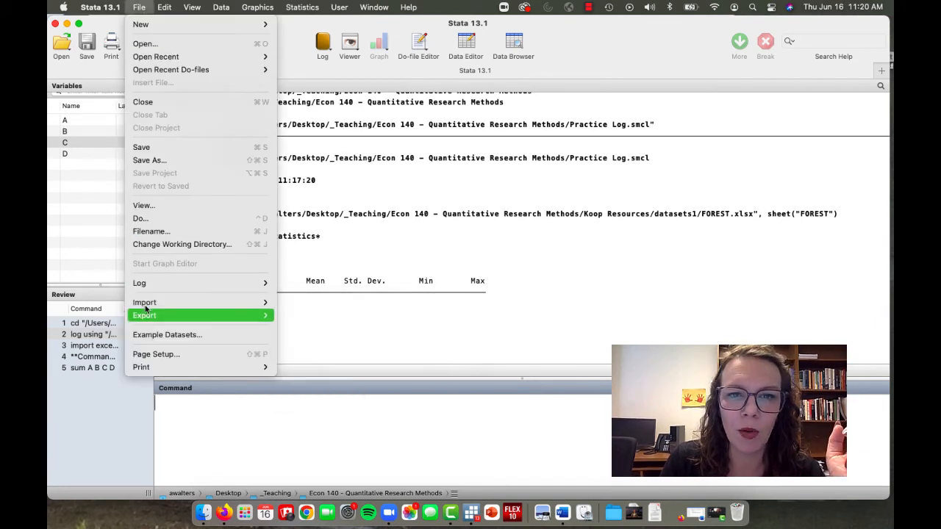
left_click(291, 303)
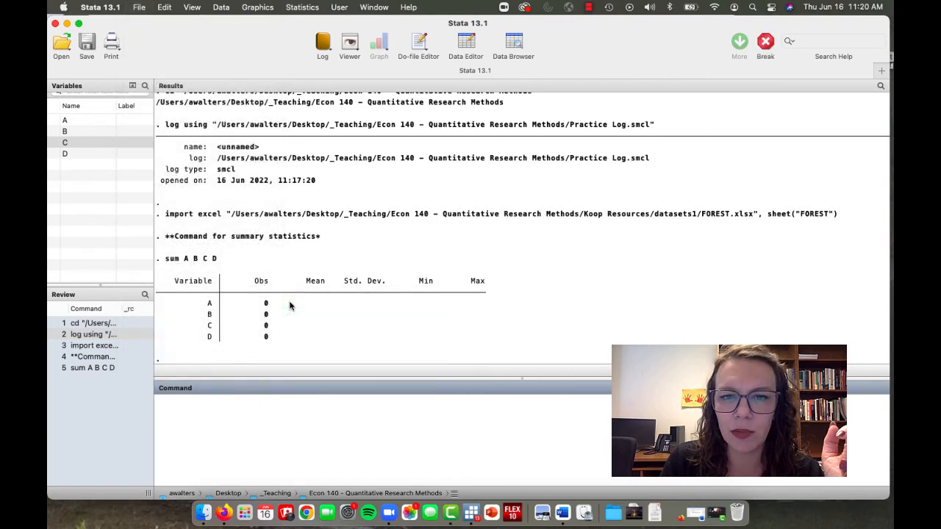
left_click(597, 109)
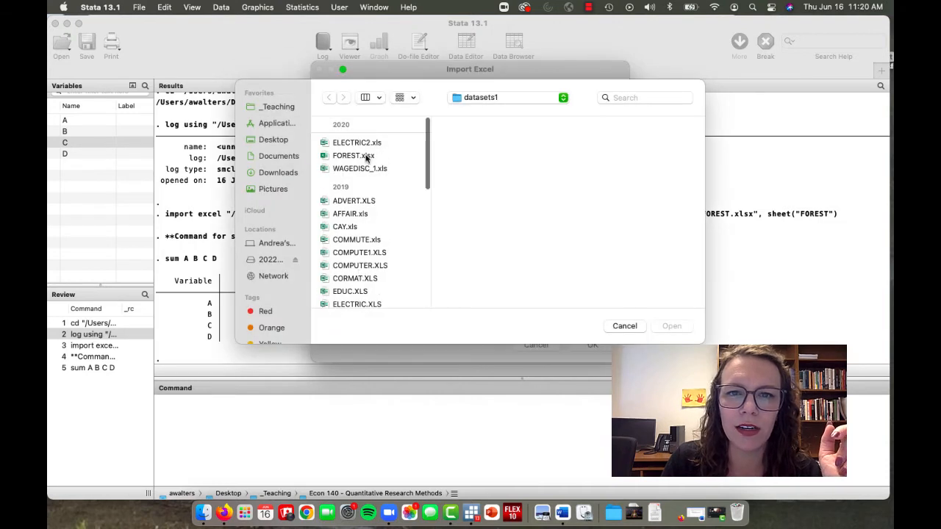
left_click(366, 156)
left_click(671, 325)
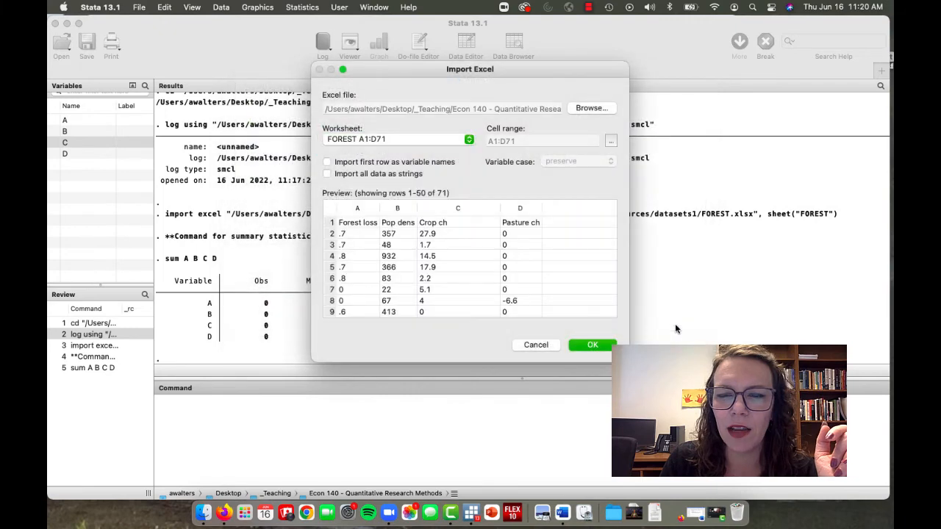
left_click(328, 162)
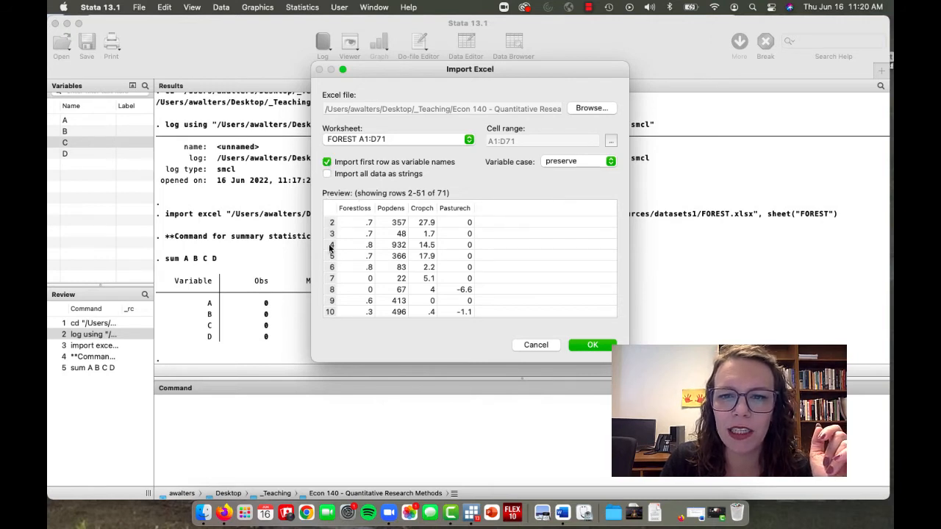
left_click(590, 346)
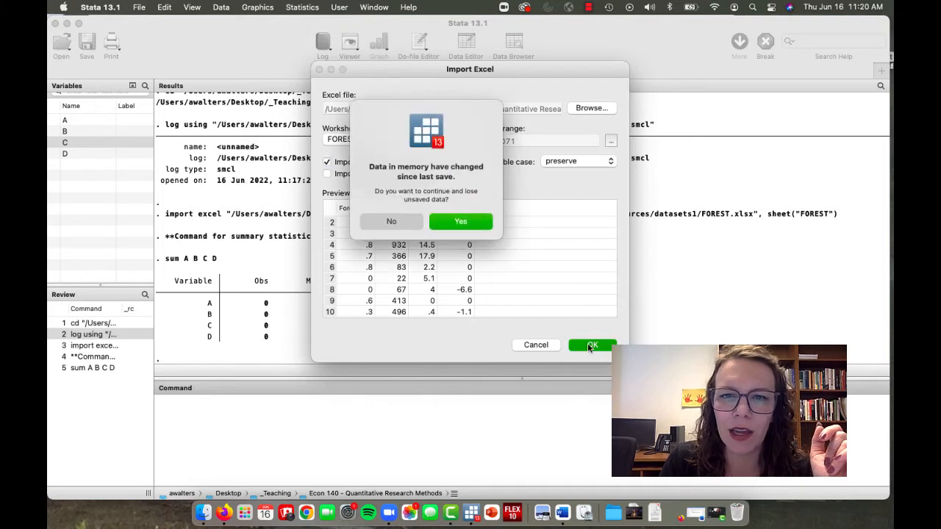
left_click(461, 221)
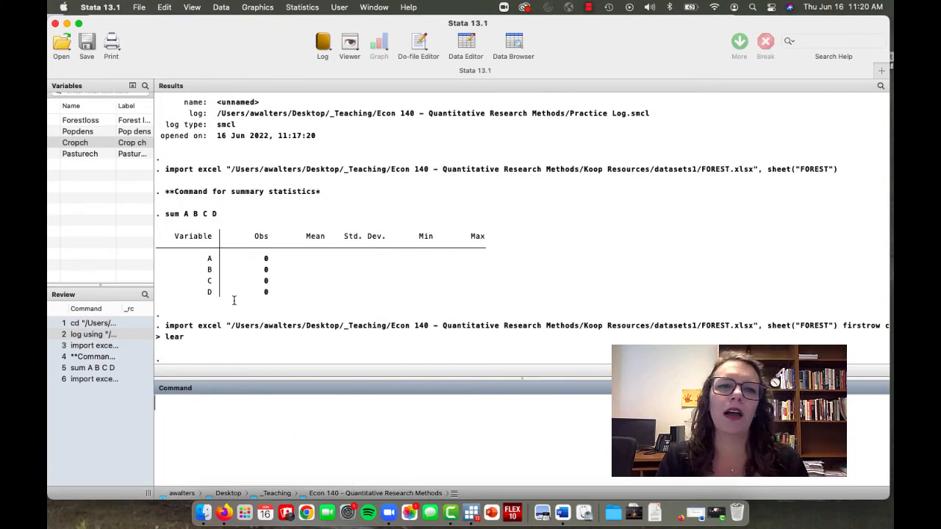
Step: Check the reimported dataset in the data browser and run sum on all variables
left_click(513, 52)
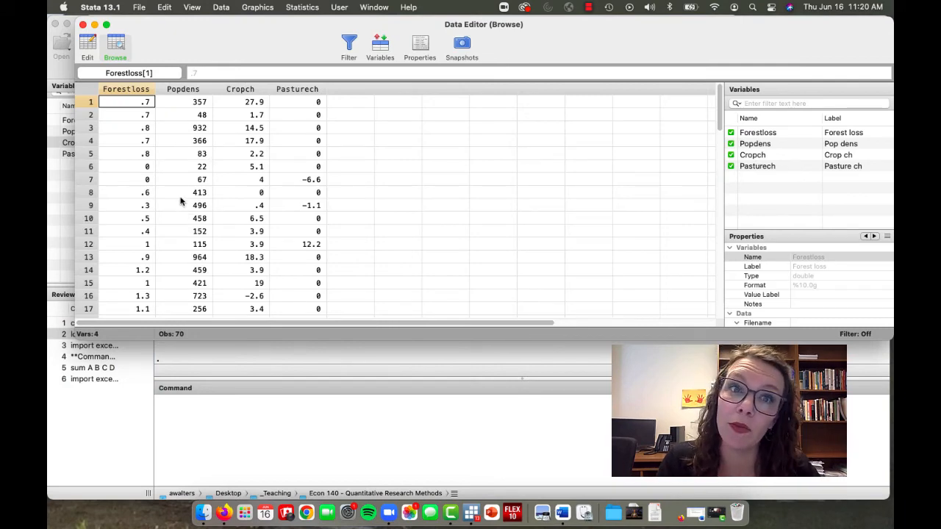
key("super+w")
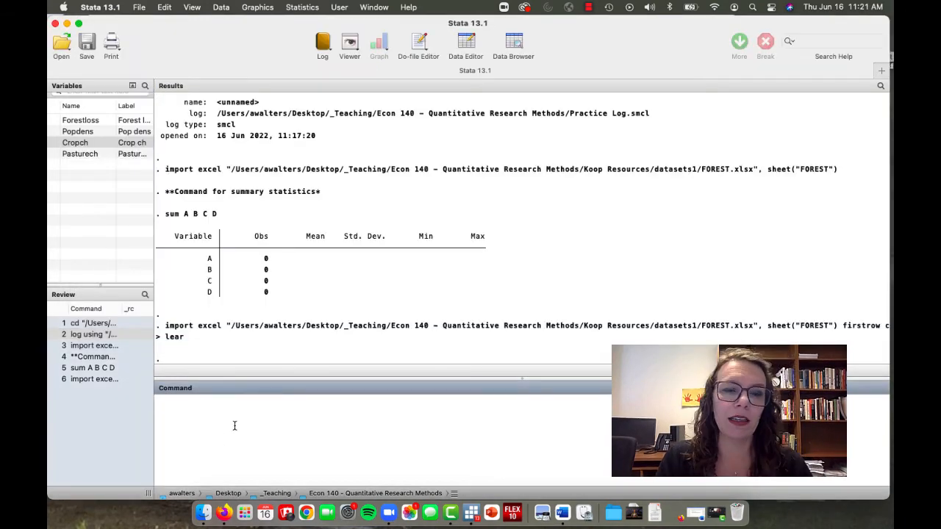
type("sum")
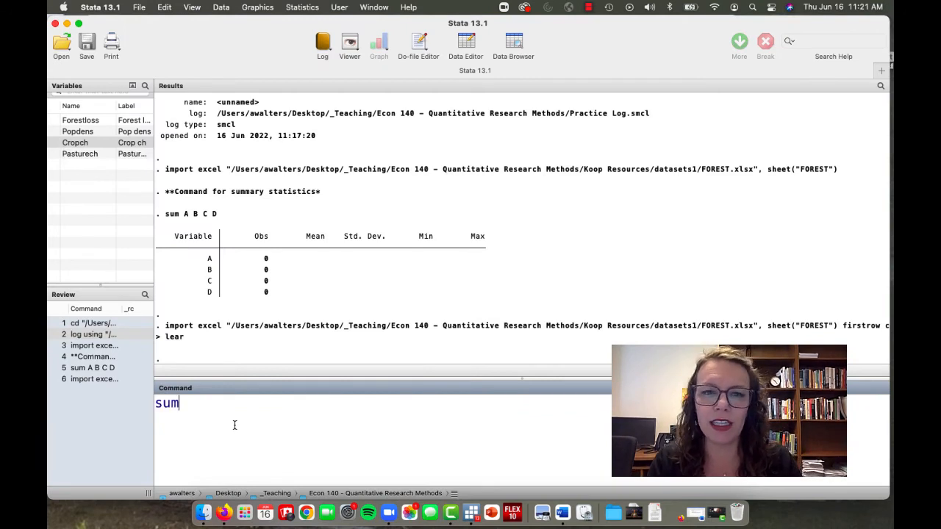
key("Return")
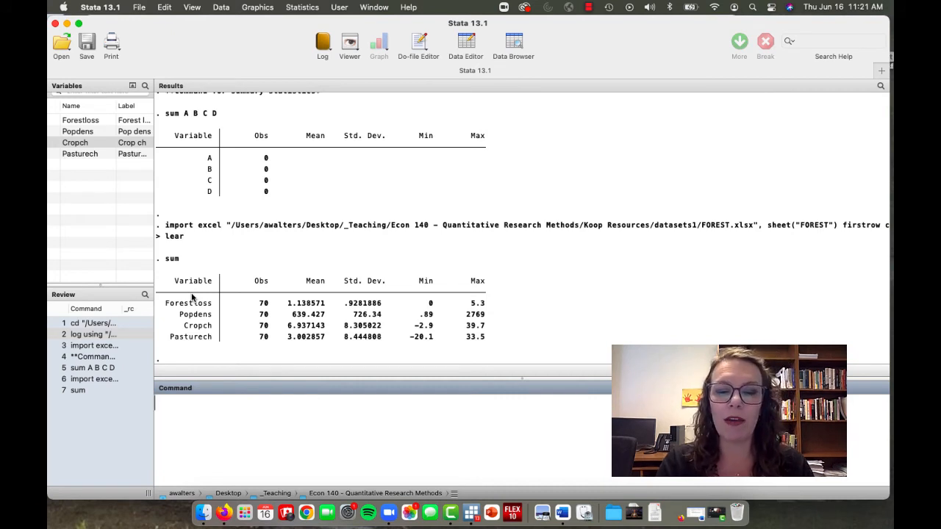
Step: Record the comment "*correlation coefficient matrix**" in the session
type("*co")
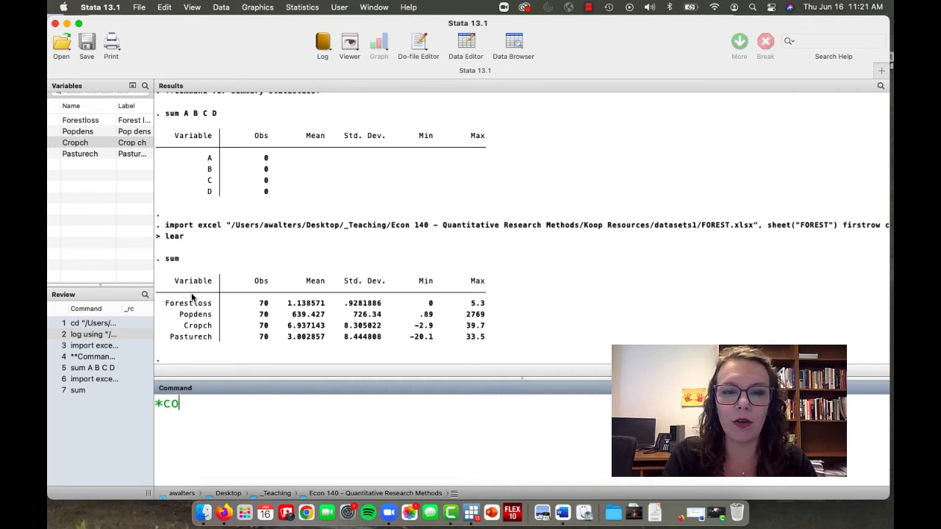
type("rrelation c")
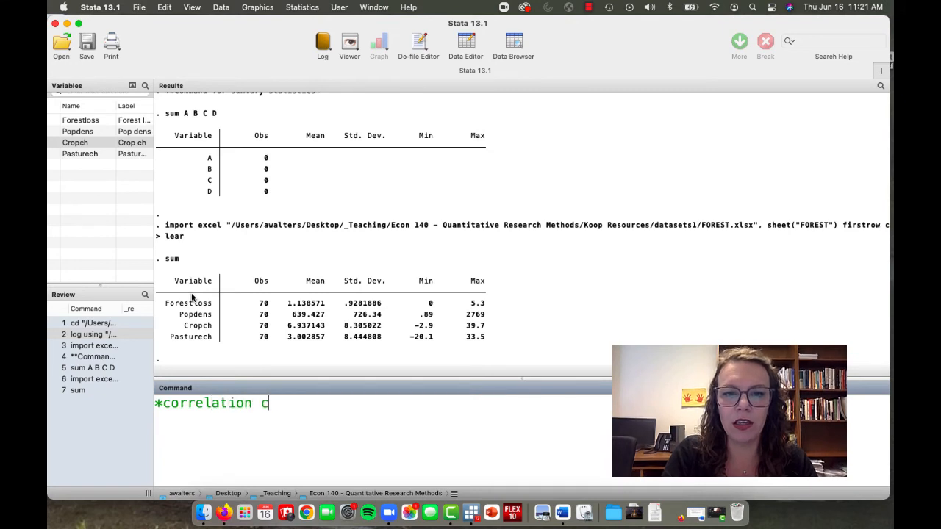
type("oefficient m")
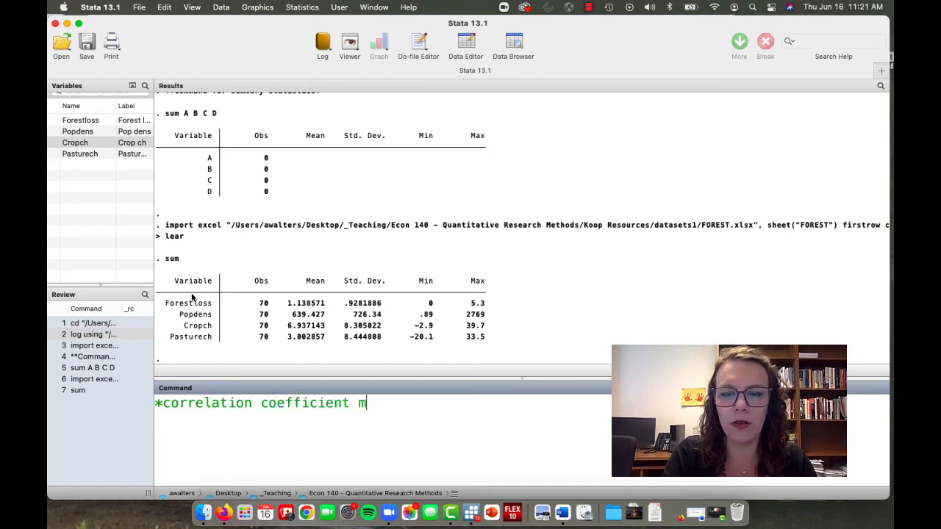
type("atrix**")
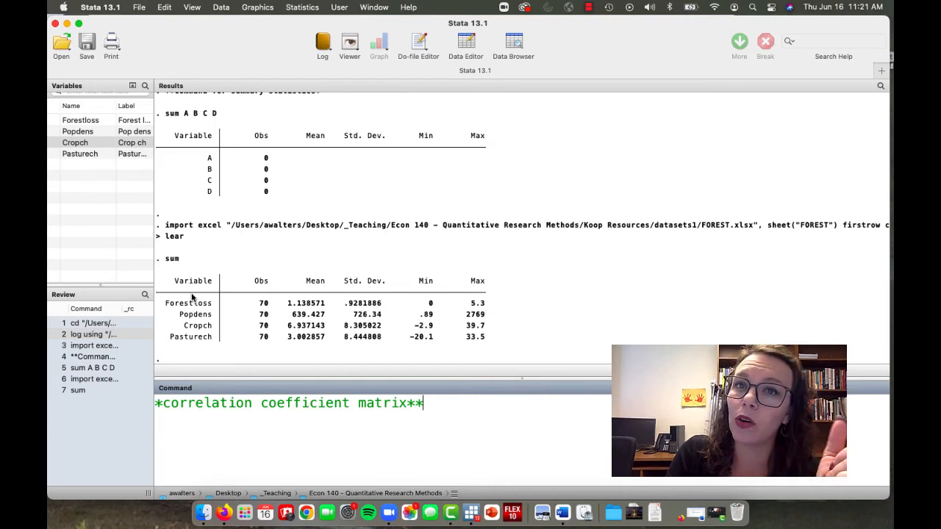
key("Return")
Step: Run the corr command to produce the correlation matrix for all variables in the dataset
type("c")
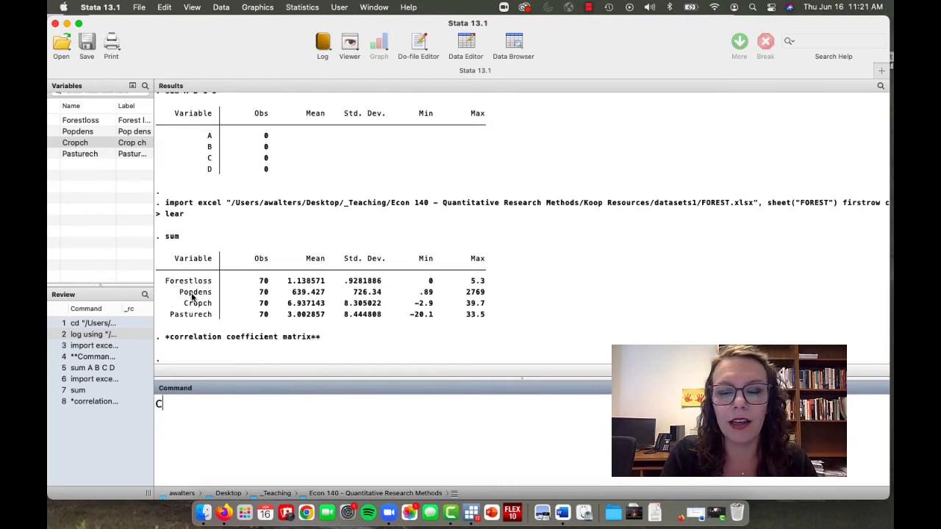
type("orr")
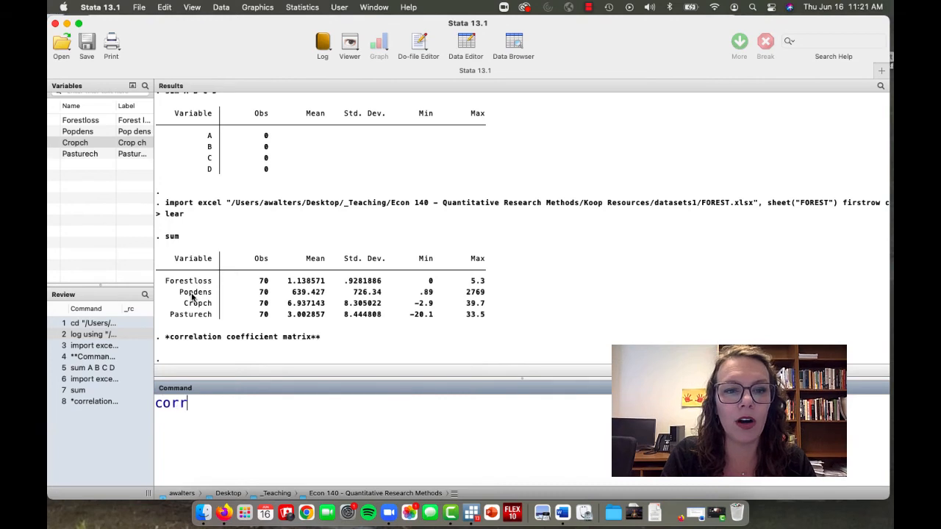
key("Return")
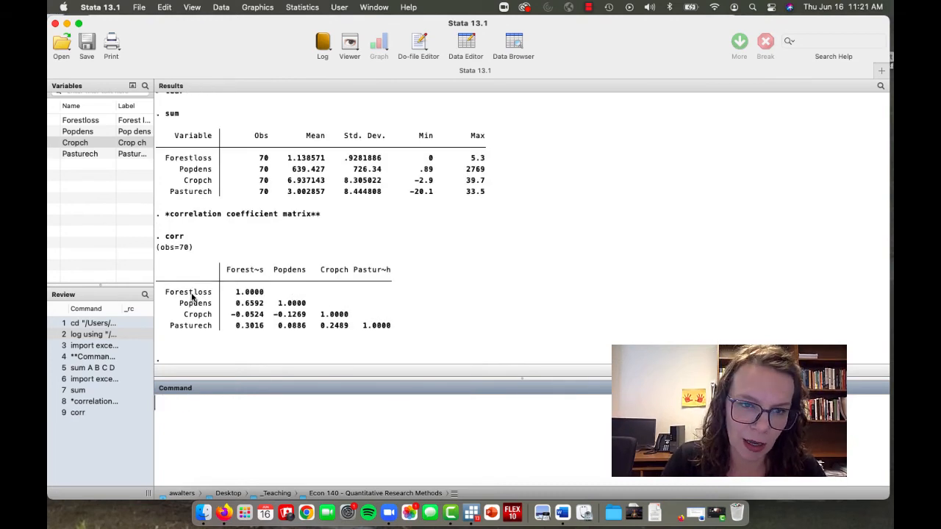
scroll(256, 316, "up", 1)
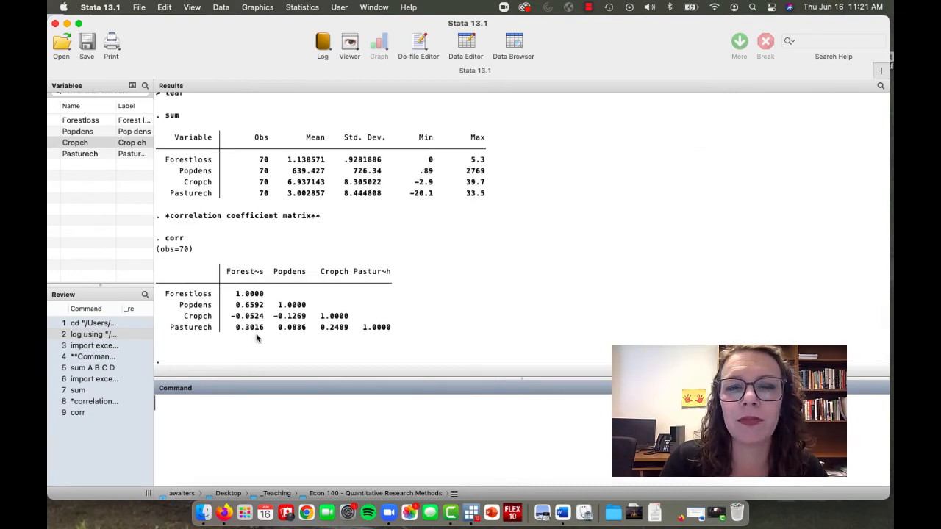
Step: Open the session's current log file, Practice Log.smcl, for viewing
left_click(351, 44)
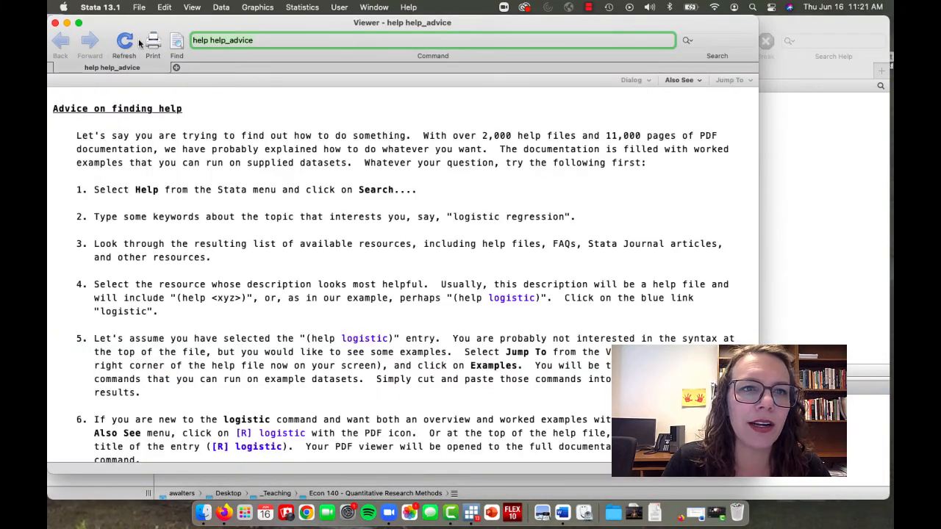
left_click(54, 23)
left_click(327, 46)
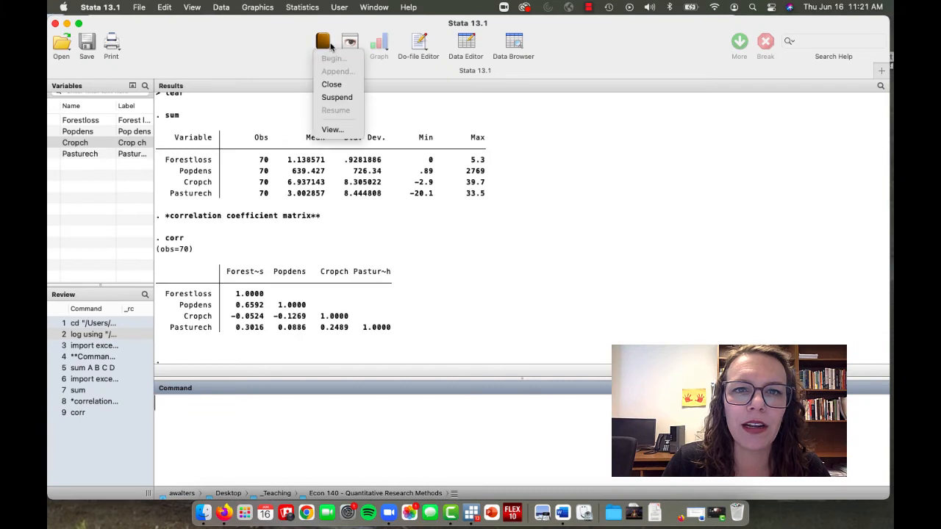
left_click(332, 129)
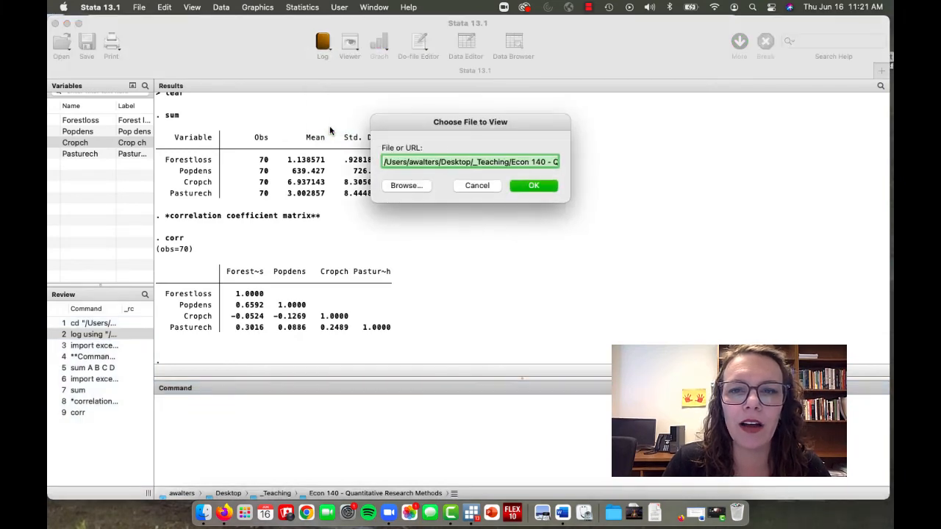
left_click(541, 188)
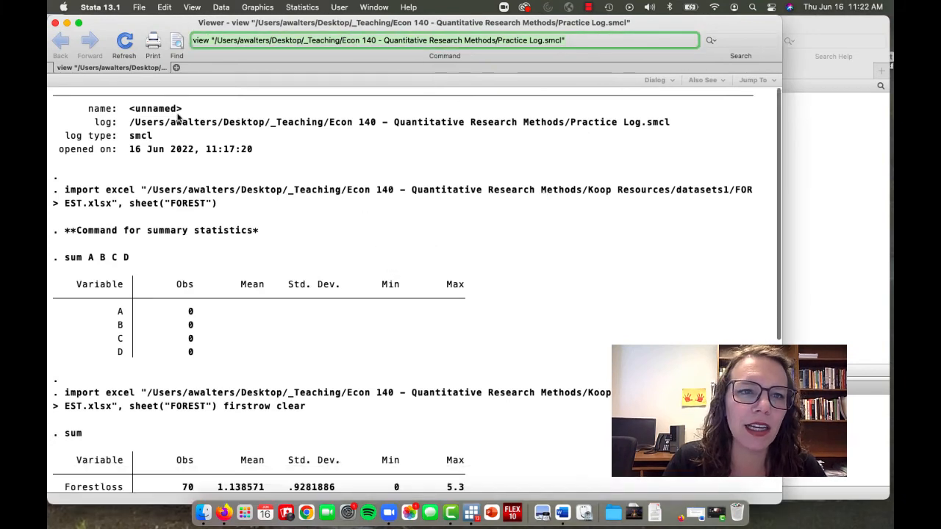
Step: Review the log's opening date, import commands, comments, summary statistics and correlation output, and close the log view
left_click_drag(129, 150, 254, 154)
left_click_drag(142, 190, 203, 359)
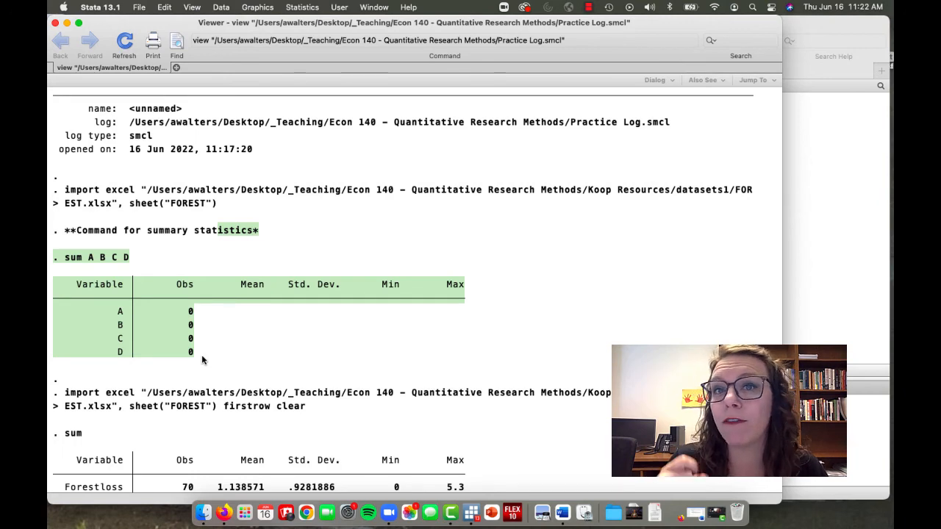
scroll(201, 354, "down", 5)
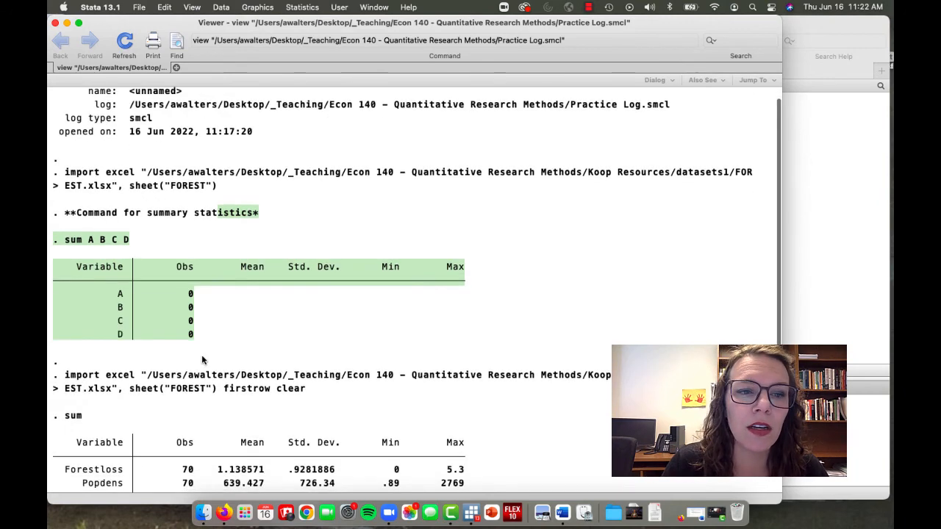
left_click_drag(306, 254, 132, 230)
scroll(166, 300, "down", 3)
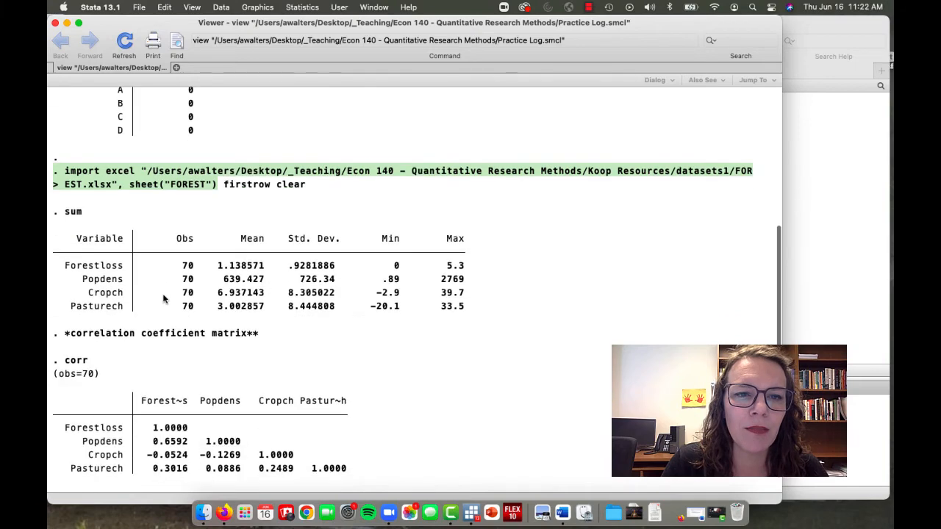
left_click(168, 287)
left_click_drag(170, 261, 264, 289)
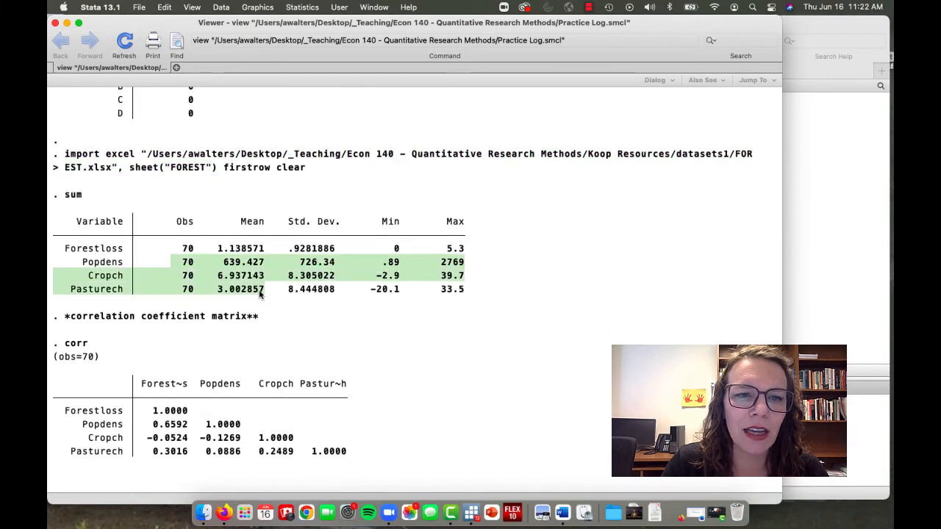
left_click(219, 326)
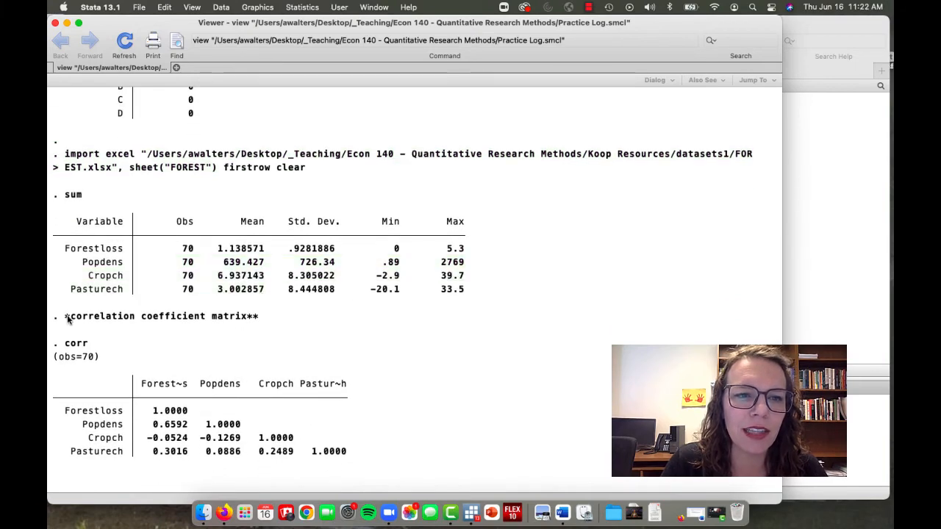
left_click_drag(66, 317, 265, 316)
left_click_drag(65, 343, 105, 354)
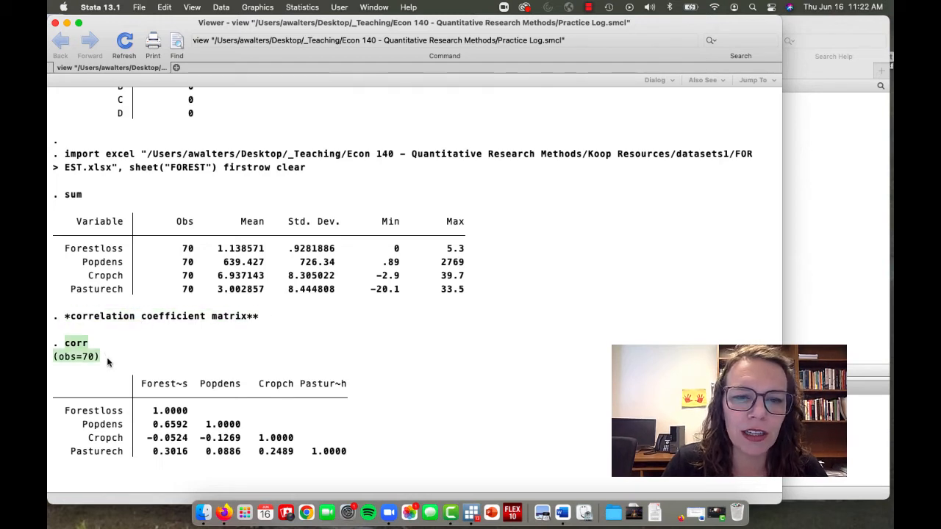
scroll(108, 359, "down", 1)
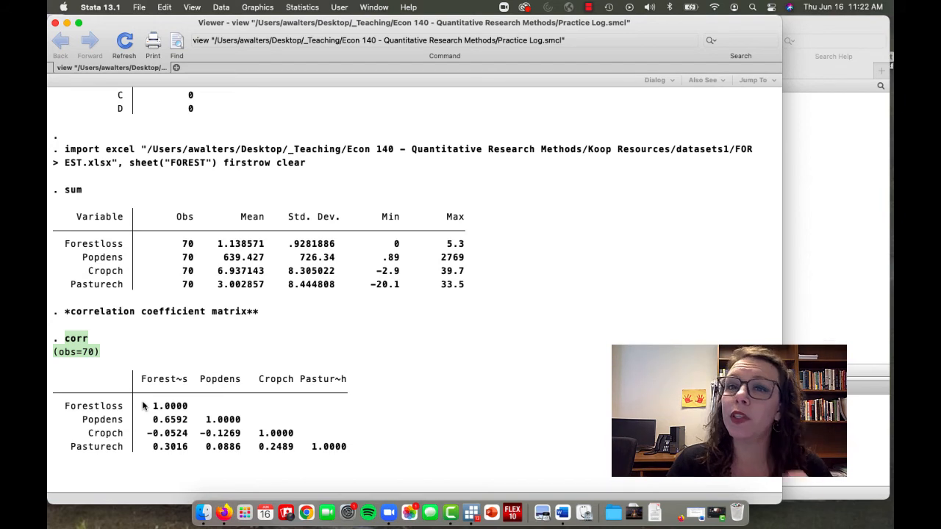
left_click(55, 24)
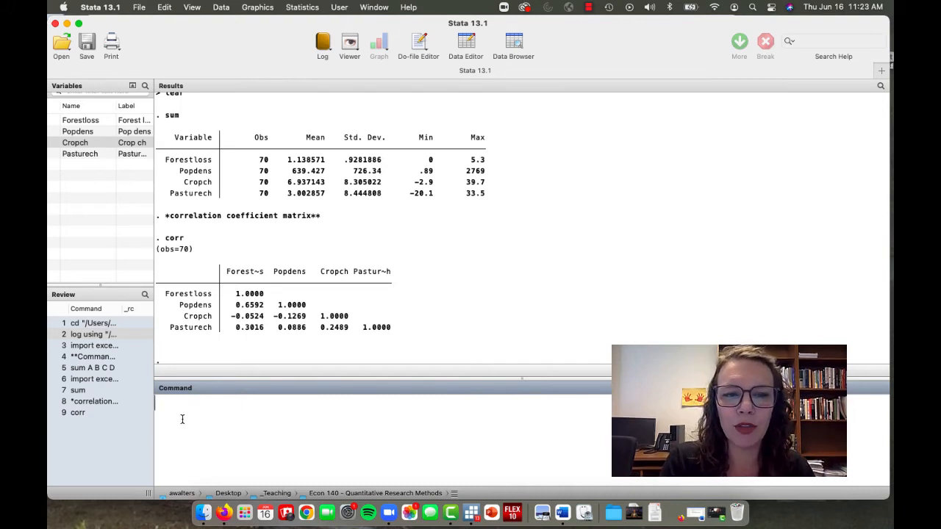
Step: Record the comment "**simple liner regression**" in the session
type("**simpl")
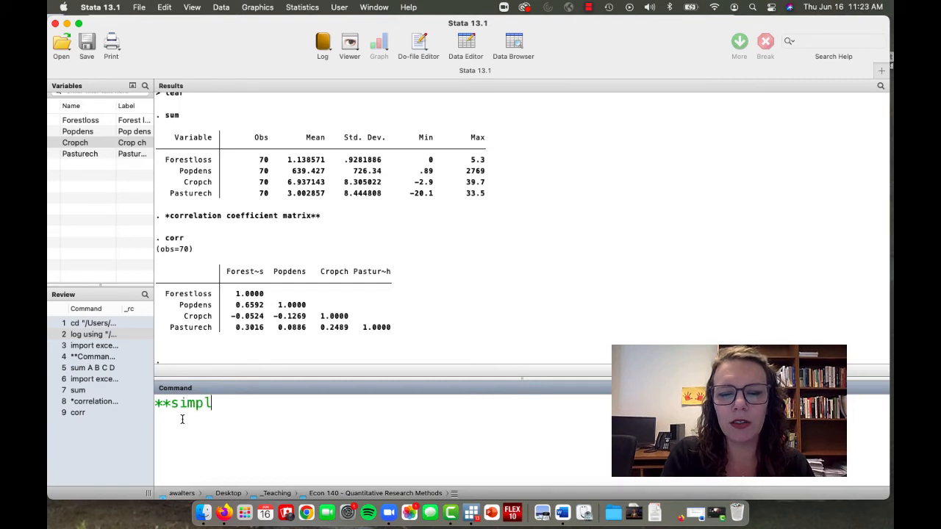
type("e liner regre")
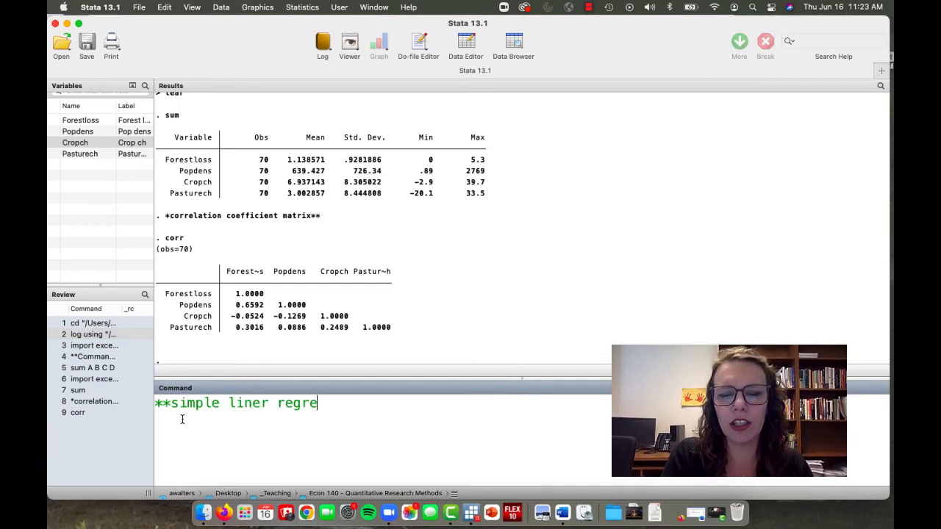
type("ssion**")
key("Return")
Step: Compose a reg command with Forestloss as the dependent variable and Popdens, Cropch and Pasturech as regressors, without running it
type("reg")
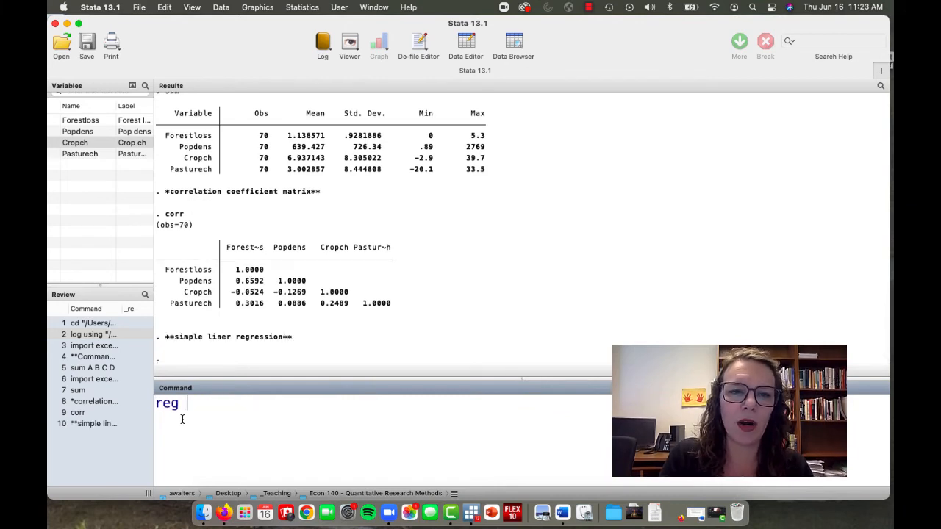
left_click(56, 125)
double_click(56, 122)
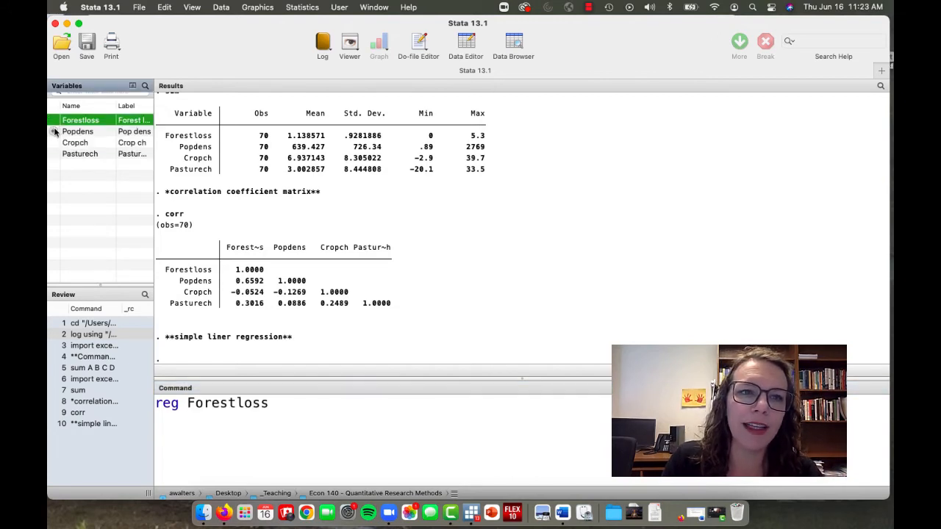
double_click(56, 131)
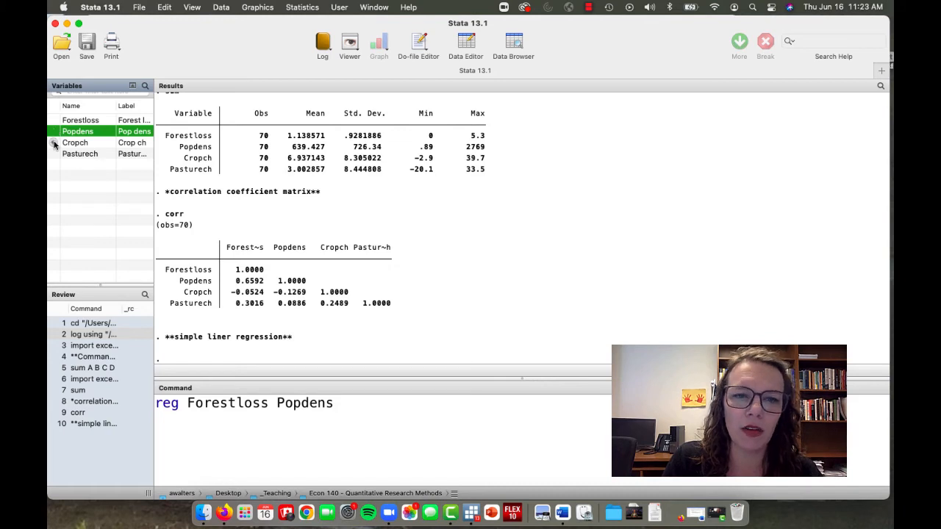
double_click(53, 143)
double_click(54, 154)
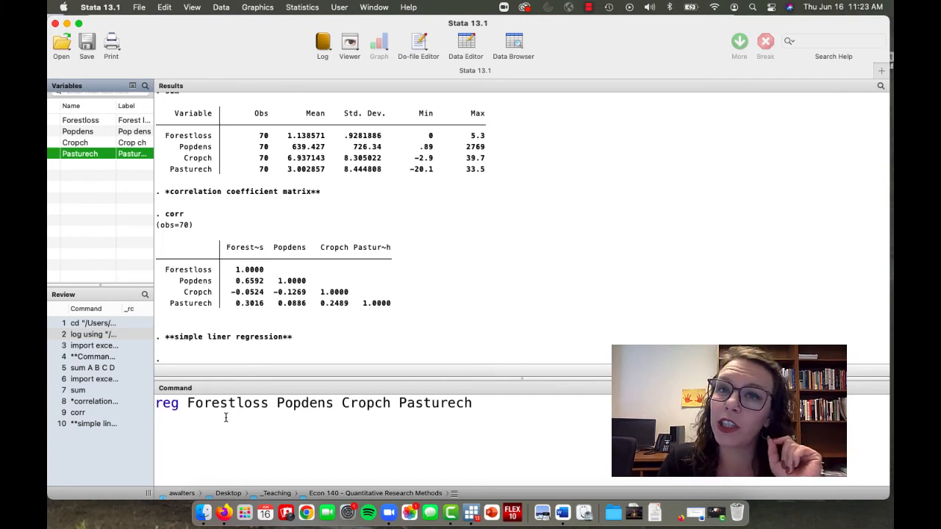
double_click(178, 406)
left_click_drag(180, 406, 156, 409)
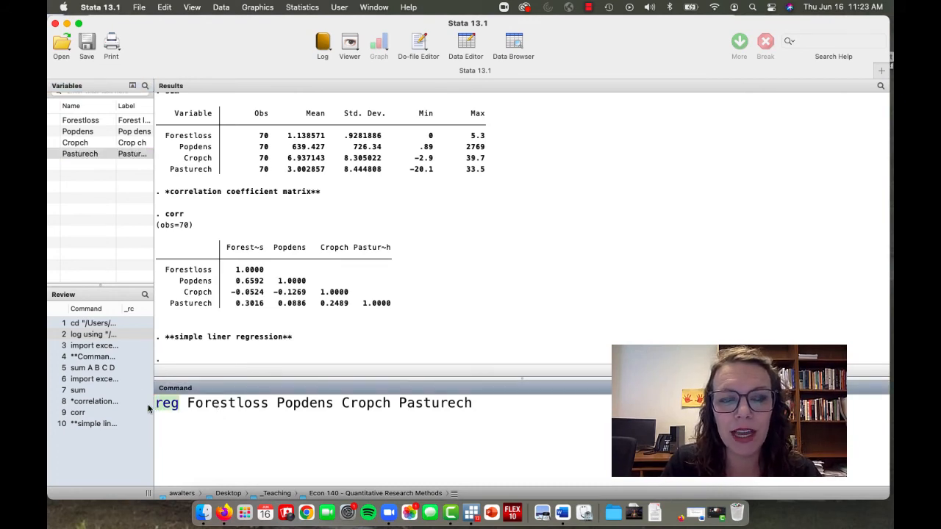
left_click(195, 430)
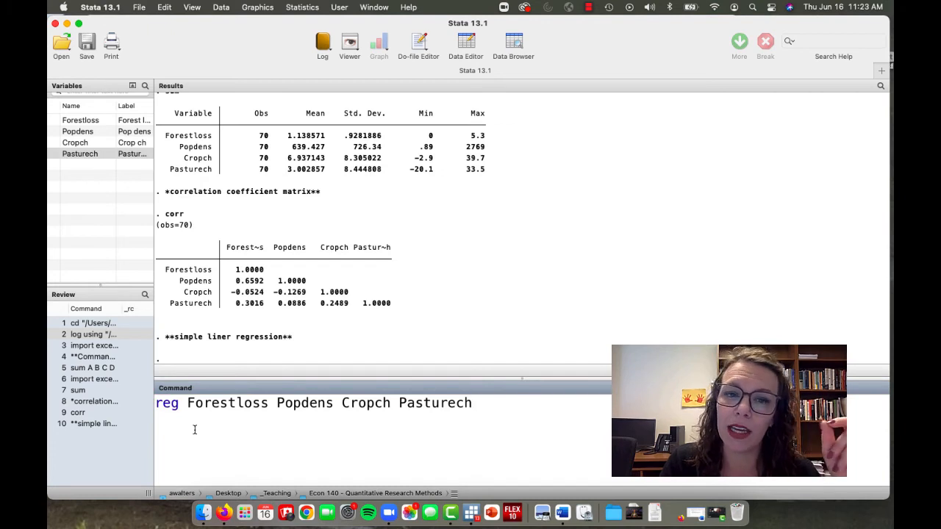
left_click_drag(189, 405, 472, 405)
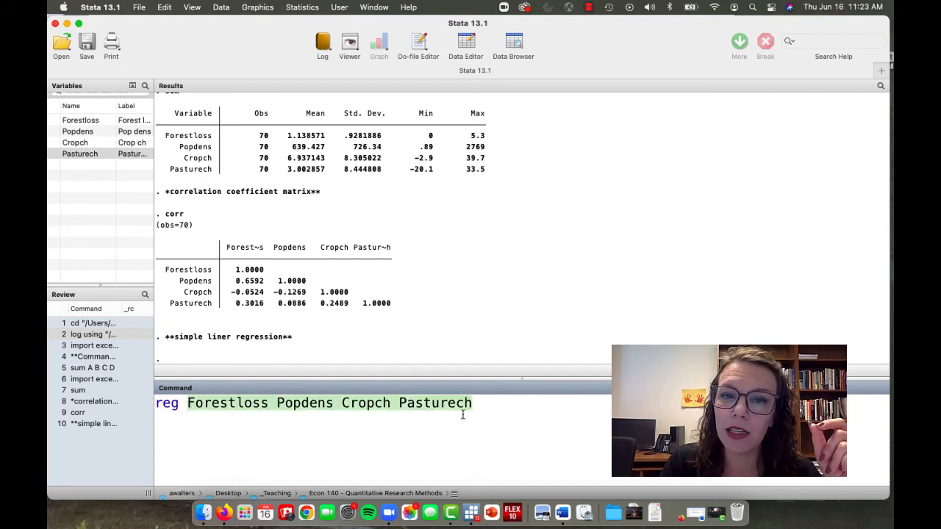
Step: Change Cropch to lowercase cropch in the pending regression command and try to run it
left_click(351, 402)
key("BackSpace")
type("c")
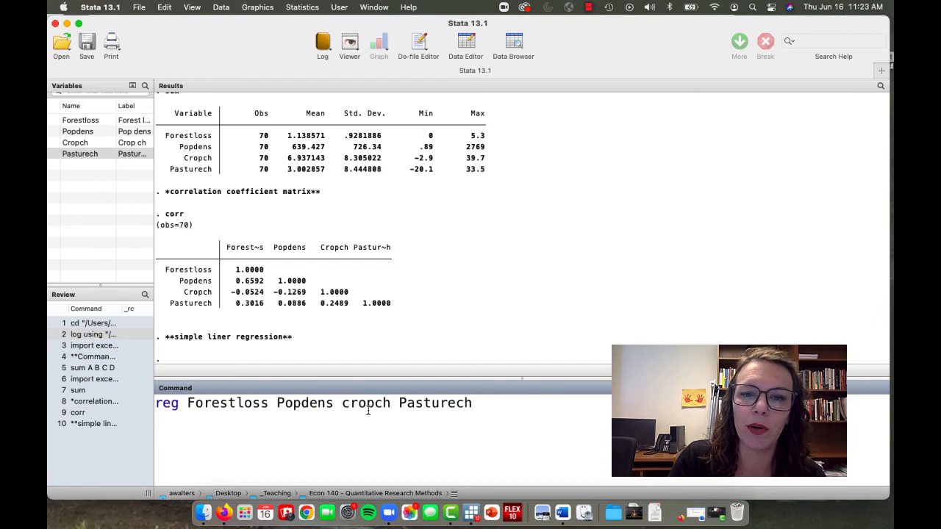
key("Return")
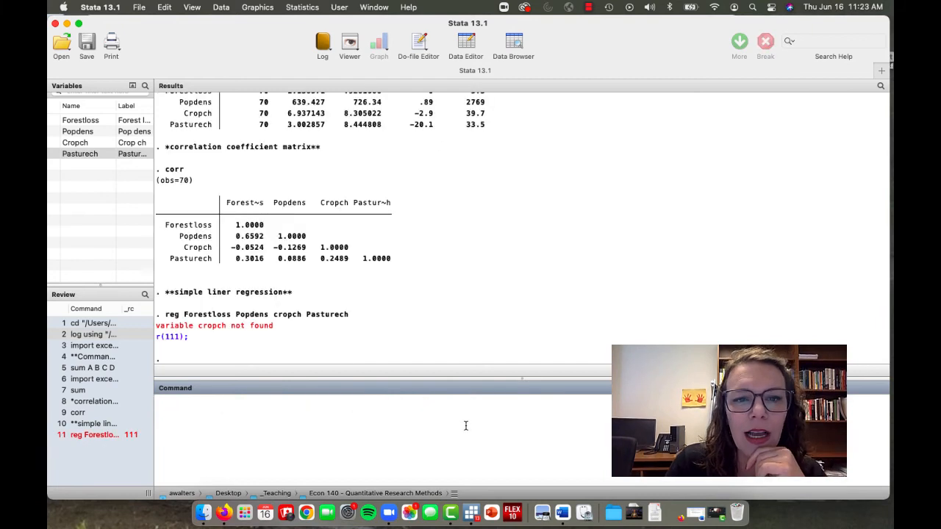
Step: Examine the regression error, look up the explanation of return code r(111), and close the help view
left_click_drag(230, 325, 275, 327)
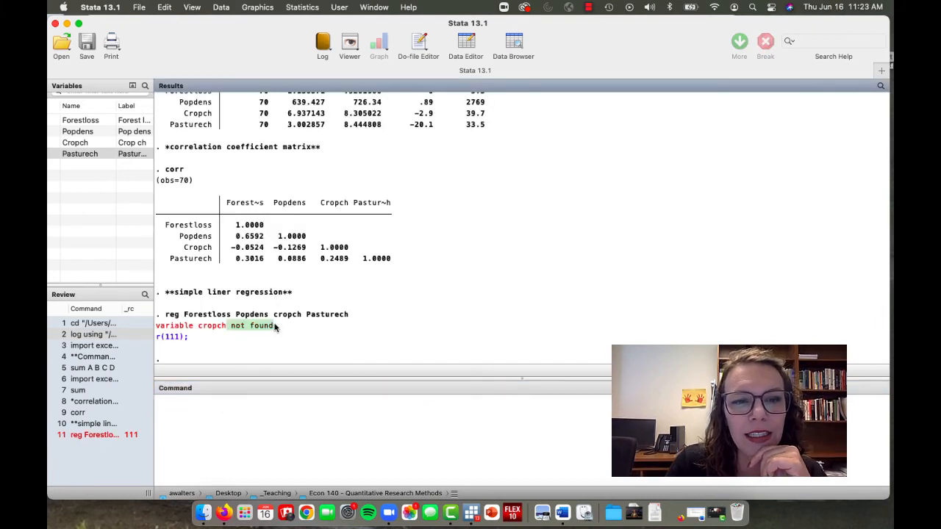
left_click(232, 332)
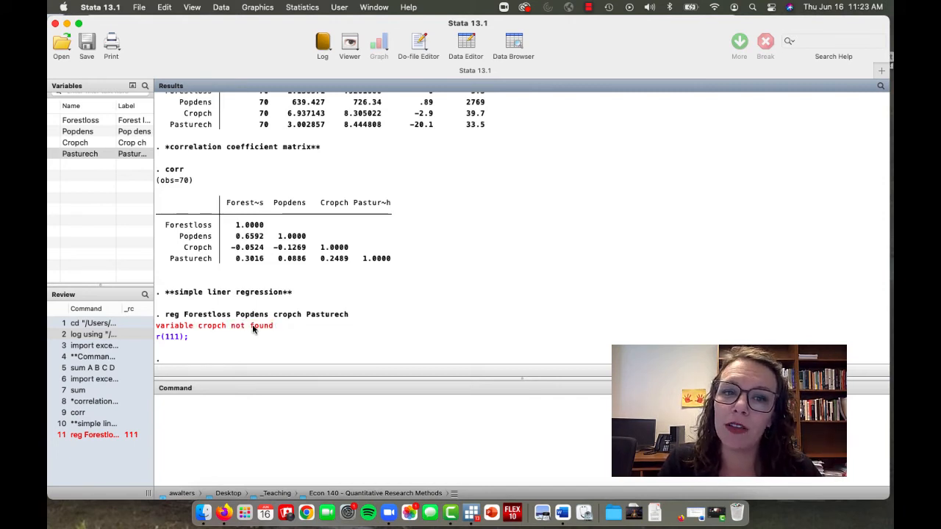
left_click(179, 338)
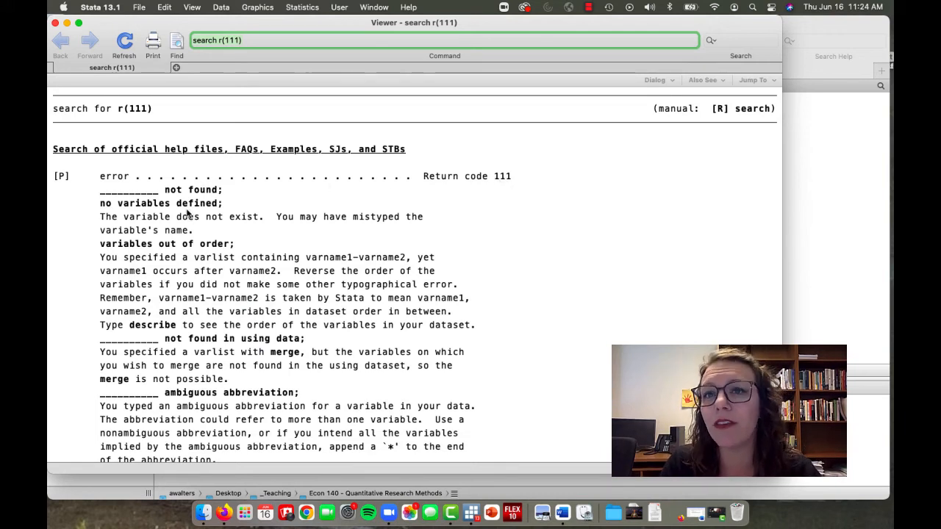
left_click(55, 23)
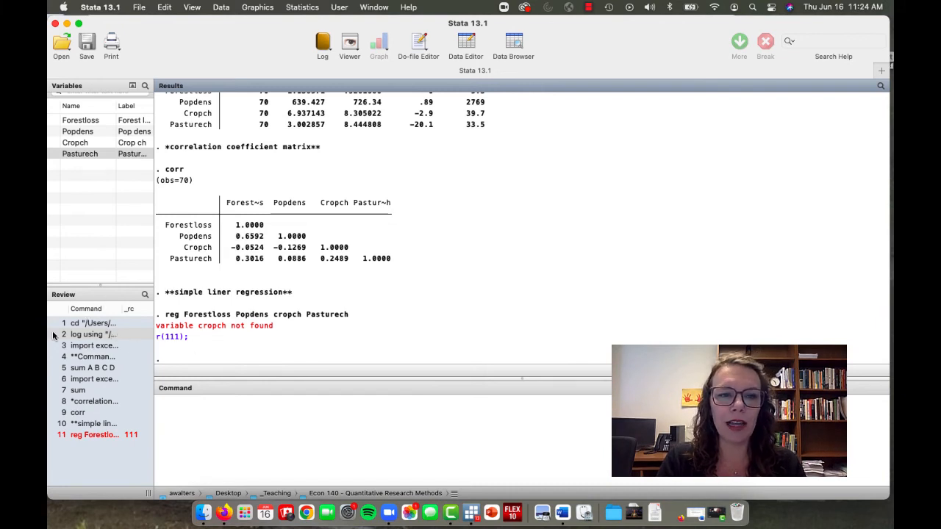
Step: Recall the failed regression from the command history, correct cropch to Cropch, and run reg Forestloss Popdens Cropch Pasturech
left_click(86, 435)
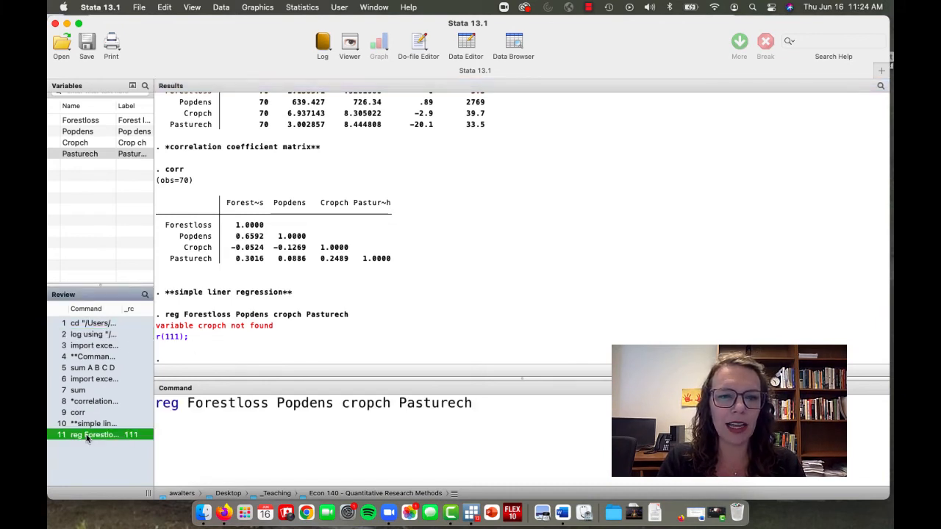
left_click(350, 402)
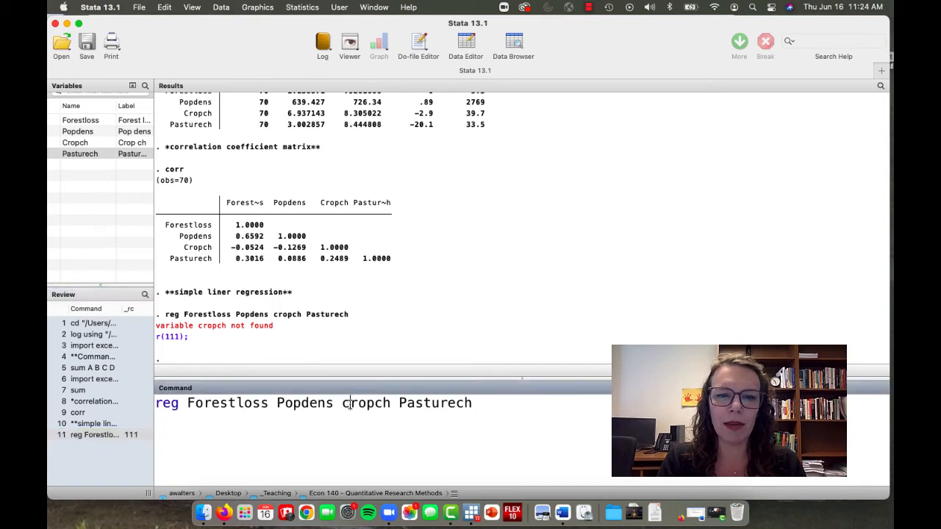
key("BackSpace")
type("C")
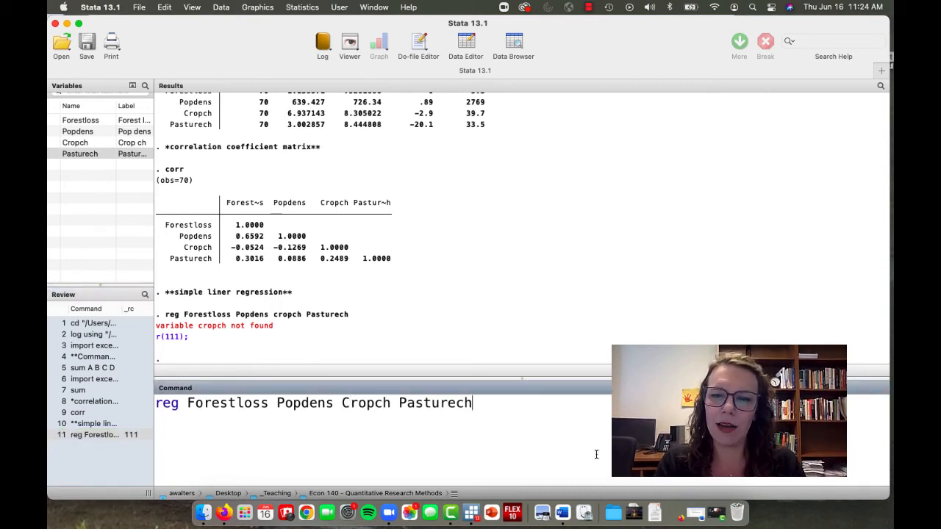
key("Return")
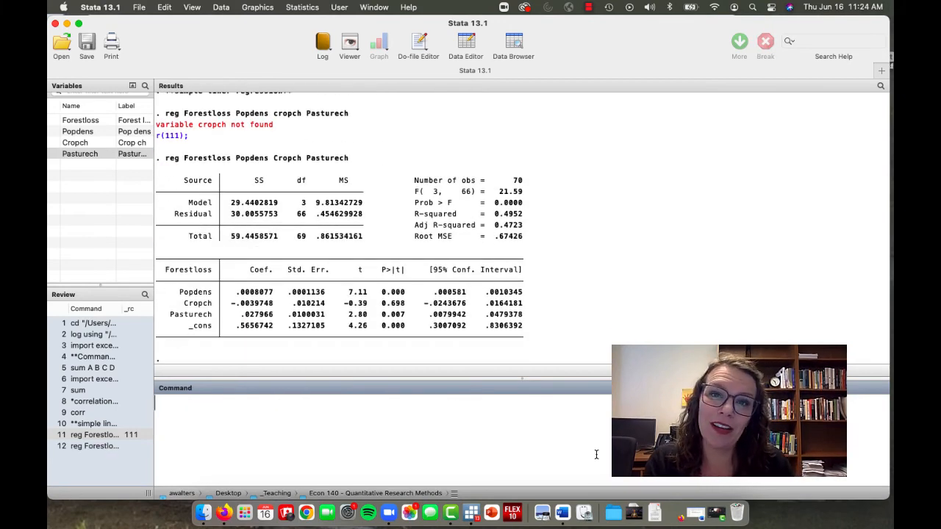
Step: Examine the regression output: number of observations, model fit statistics, adjusted R-squared, and the coefficient table for the regressors and constant
left_click_drag(523, 180, 464, 186)
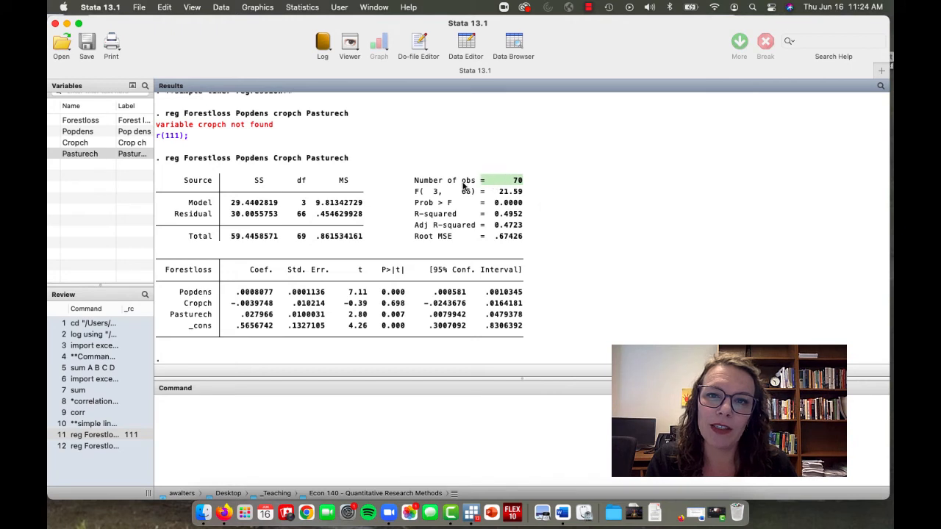
left_click_drag(537, 194, 482, 218)
left_click_drag(541, 228, 494, 231)
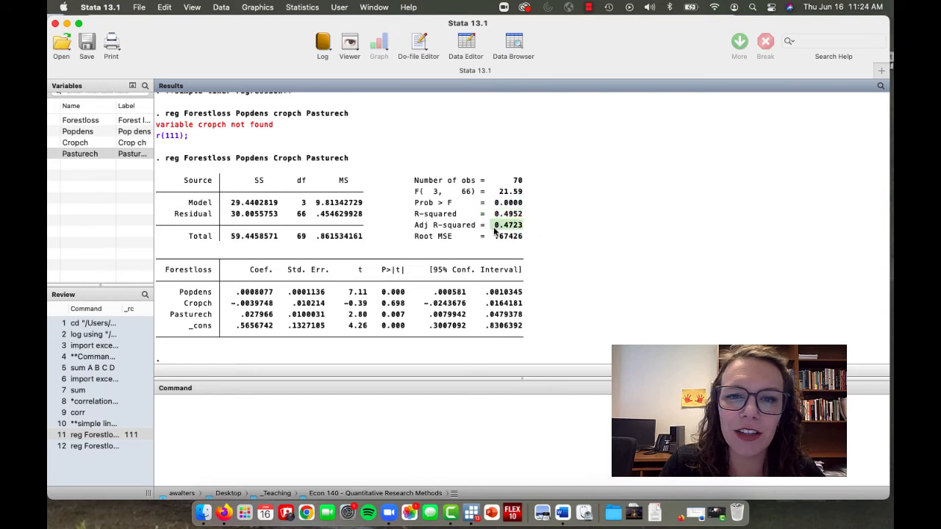
left_click_drag(213, 271, 264, 338)
left_click_drag(225, 293, 427, 340)
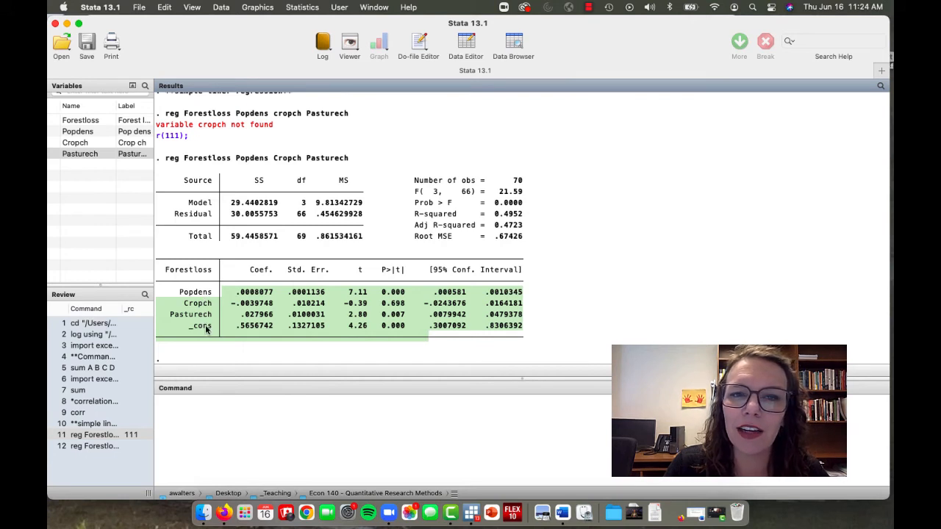
left_click(209, 402)
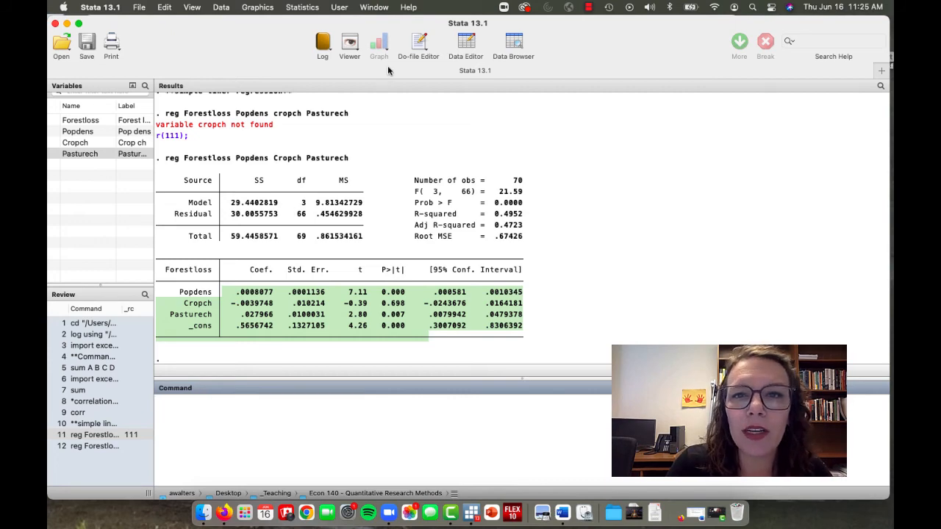
Step: Create a new do-file and copy the log using command for Practice Log.smcl from the command history into its first line
left_click(418, 44)
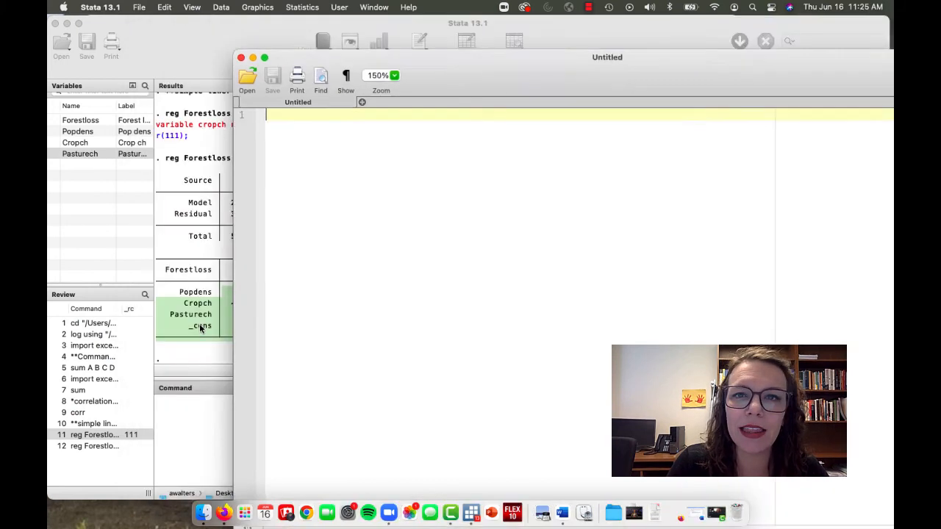
left_click_drag(371, 102, 516, 69)
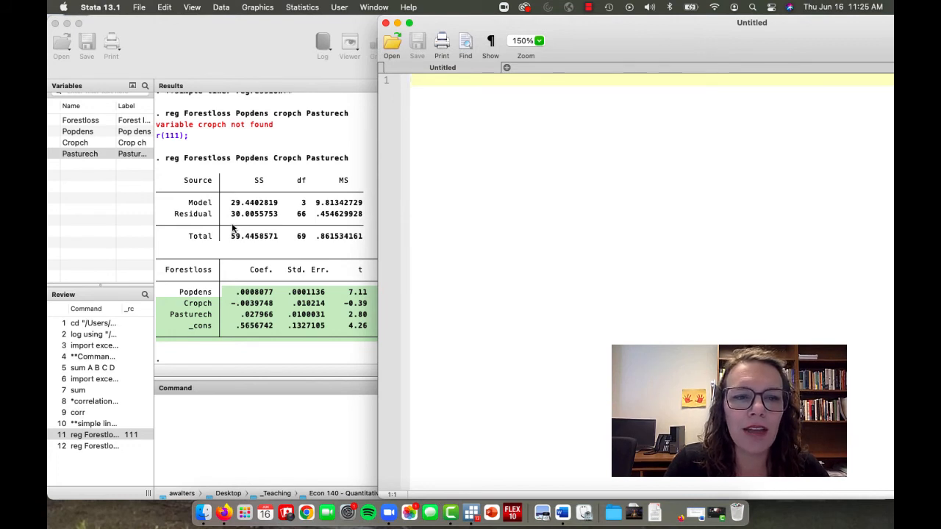
left_click(107, 350)
left_click(94, 334)
left_click_drag(355, 474, 153, 390)
key("super+c")
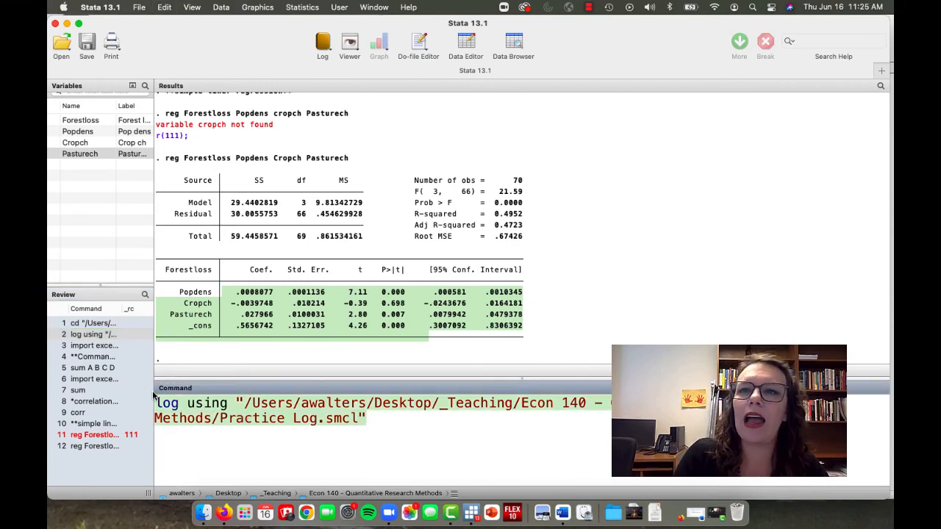
key("super+grave")
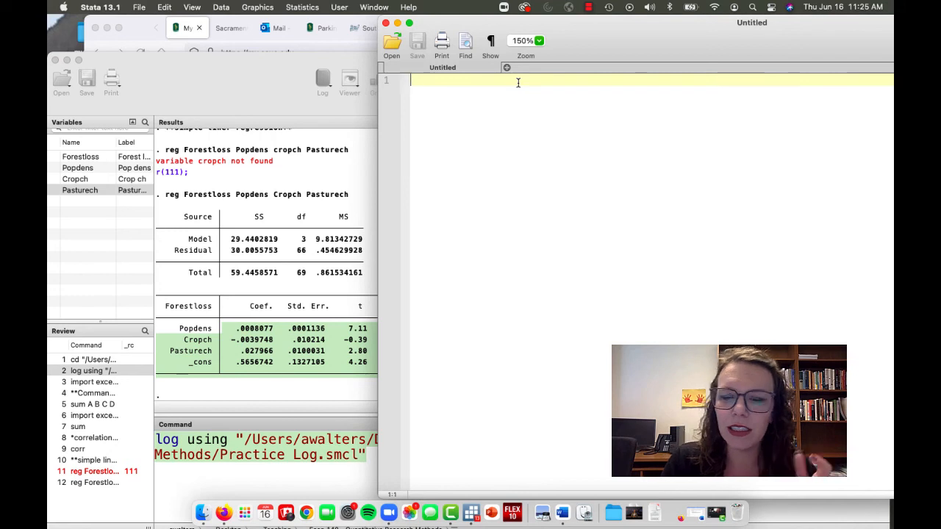
key("super+v")
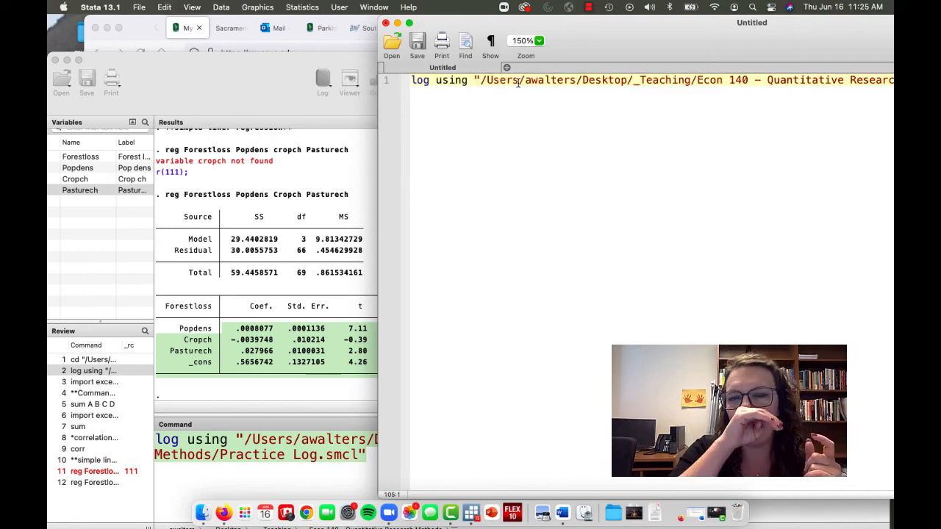
double_click(613, 48)
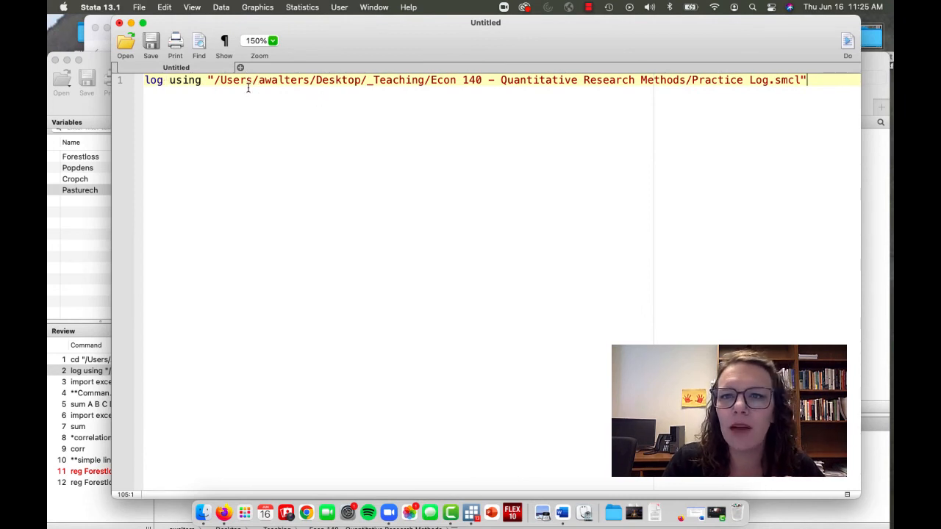
left_click(643, 90)
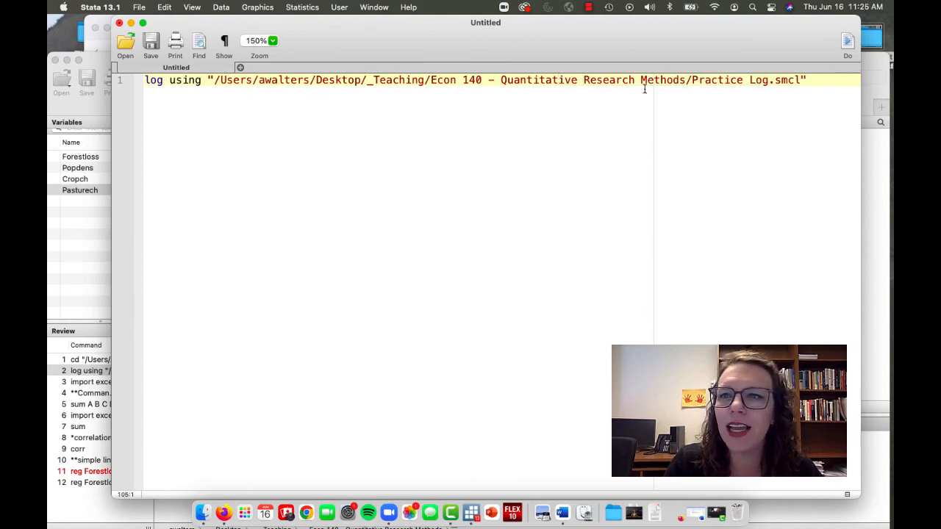
Step: Copy the first import excel command for FOREST.xlsx from the command history onto line 2 of the do-file
key("Return")
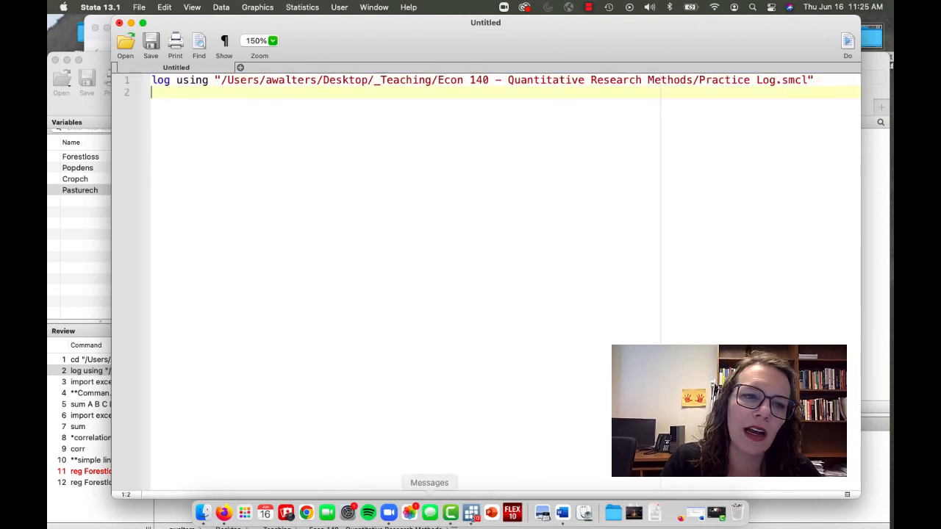
left_click(474, 520)
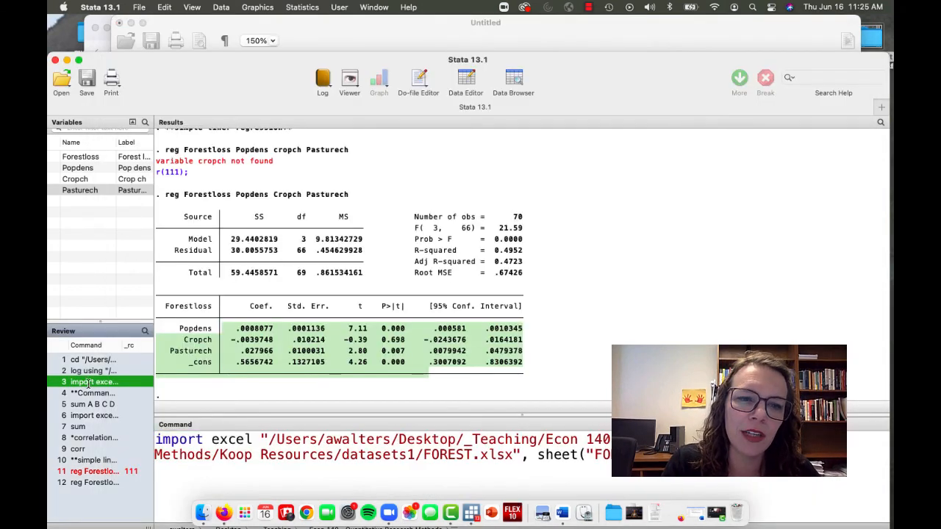
left_click(265, 482)
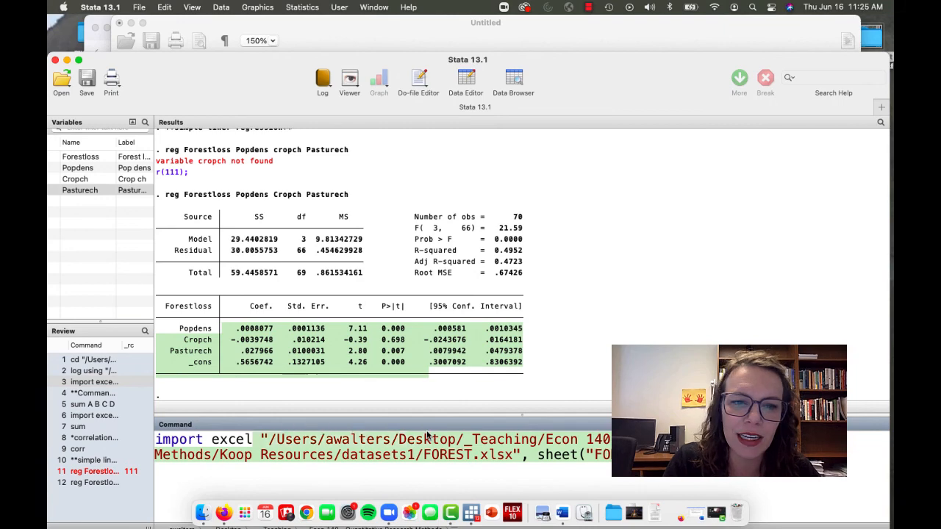
right_click(154, 439)
left_click(183, 422)
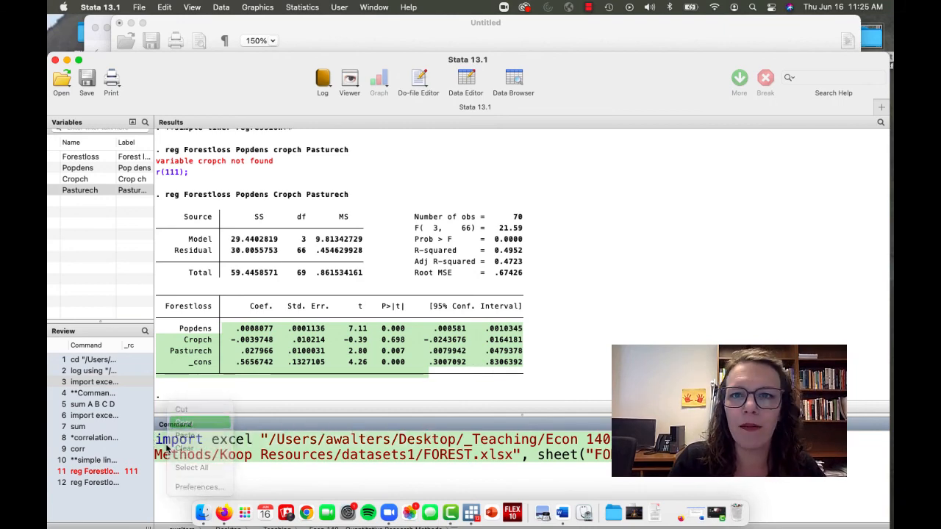
left_click(346, 38)
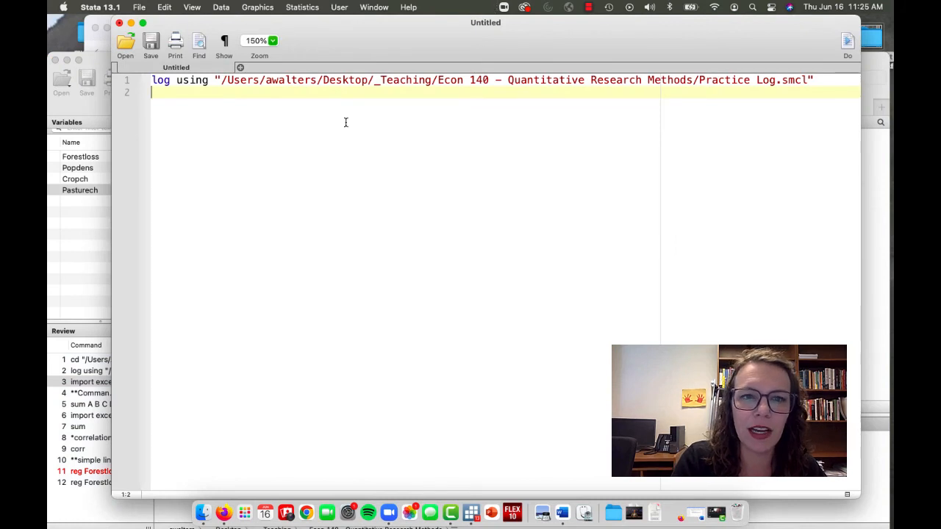
right_click(331, 94)
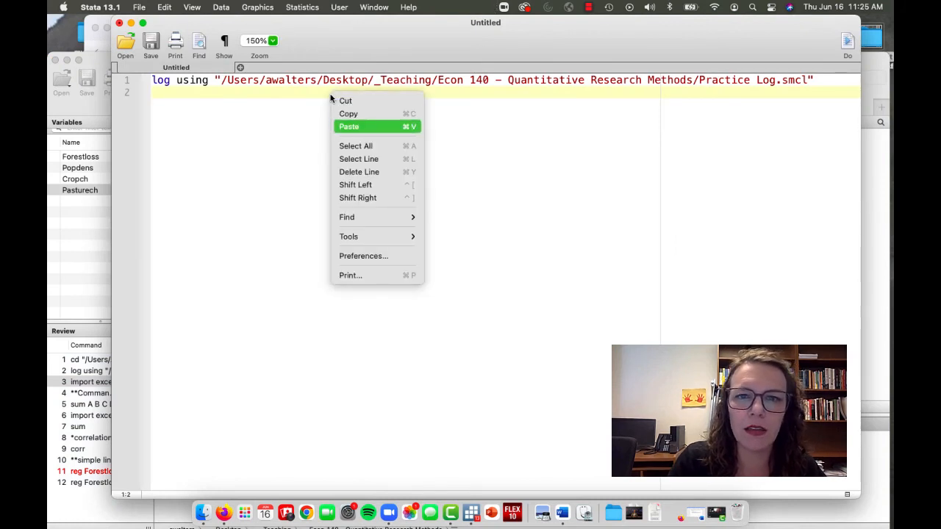
left_click(342, 129)
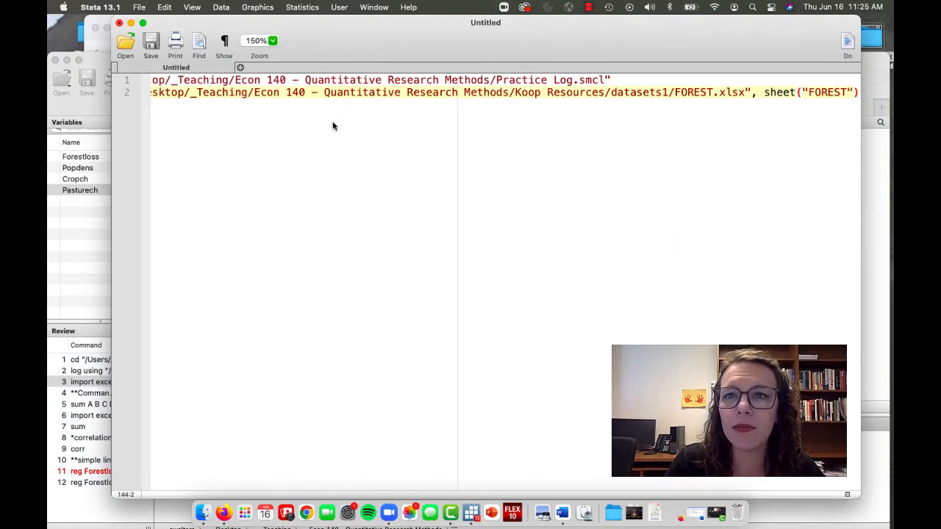
scroll(327, 91, "left", 5)
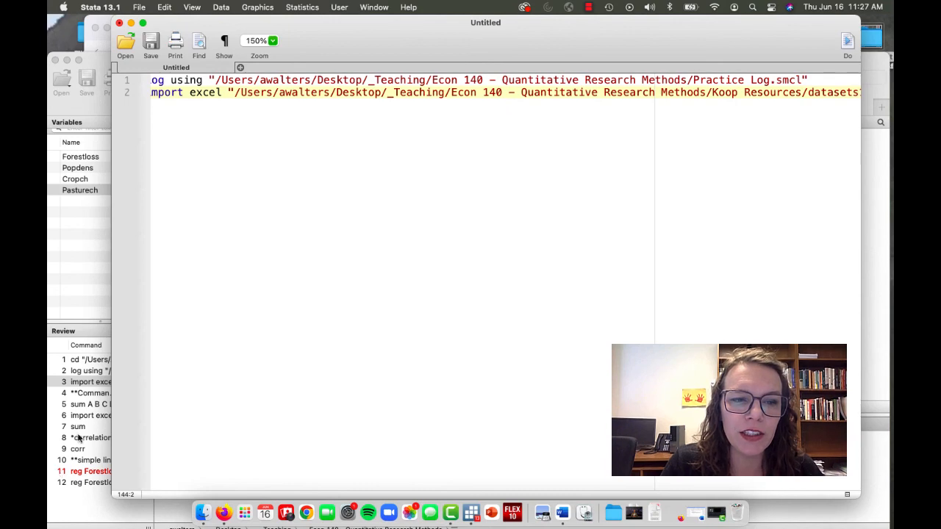
Step: Add the commands sum and corr on separate lines below the import command in the do-file
left_click(81, 438)
key("Up")
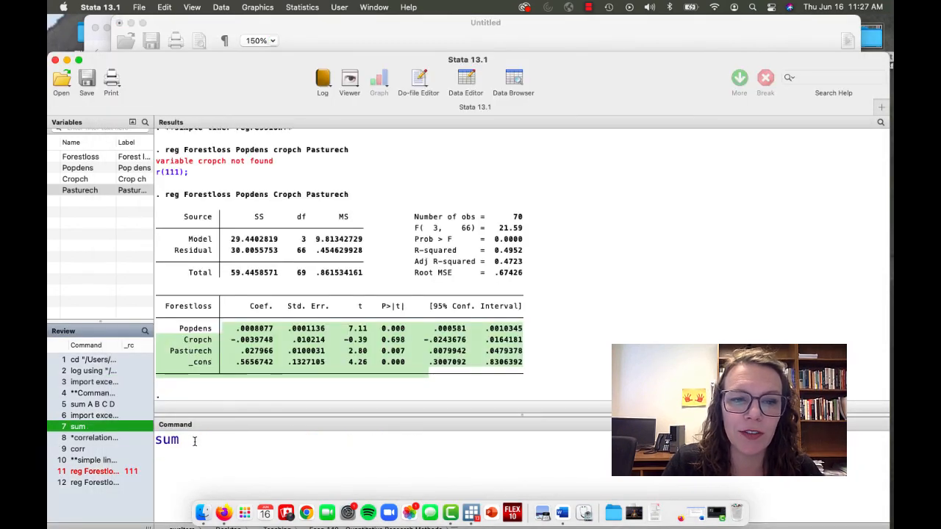
left_click(580, 43)
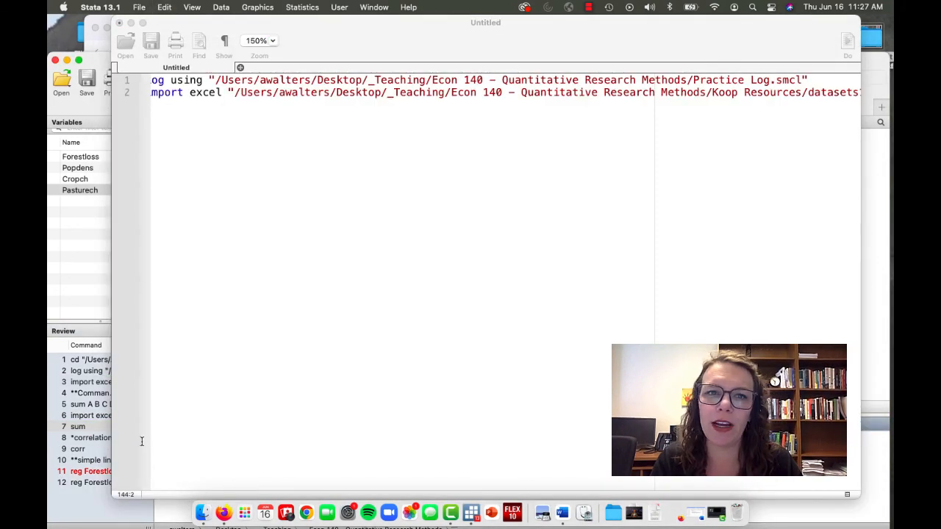
key("Return")
type("sum")
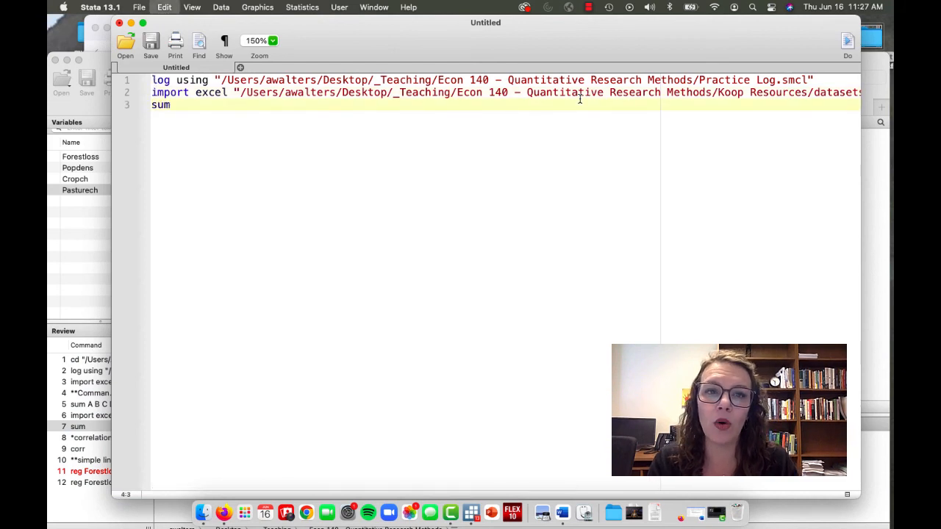
key("Return")
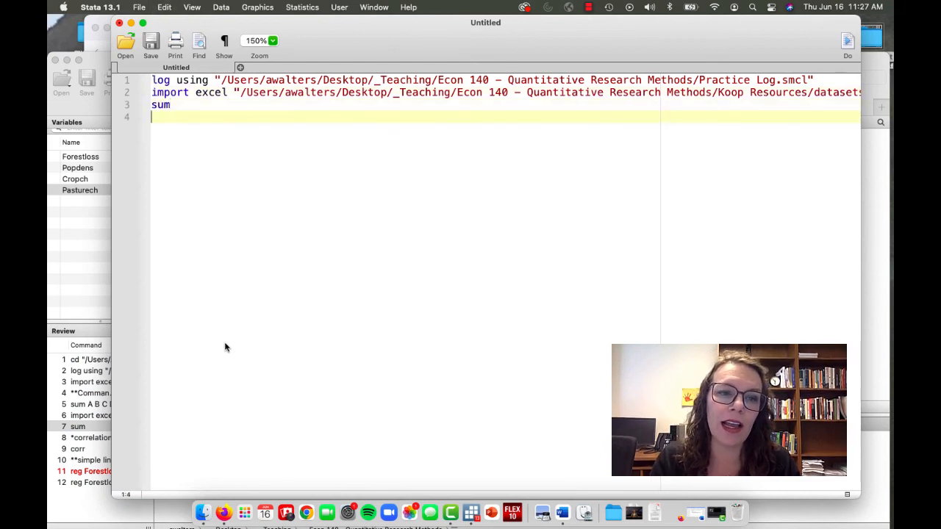
type("corr")
key("Return")
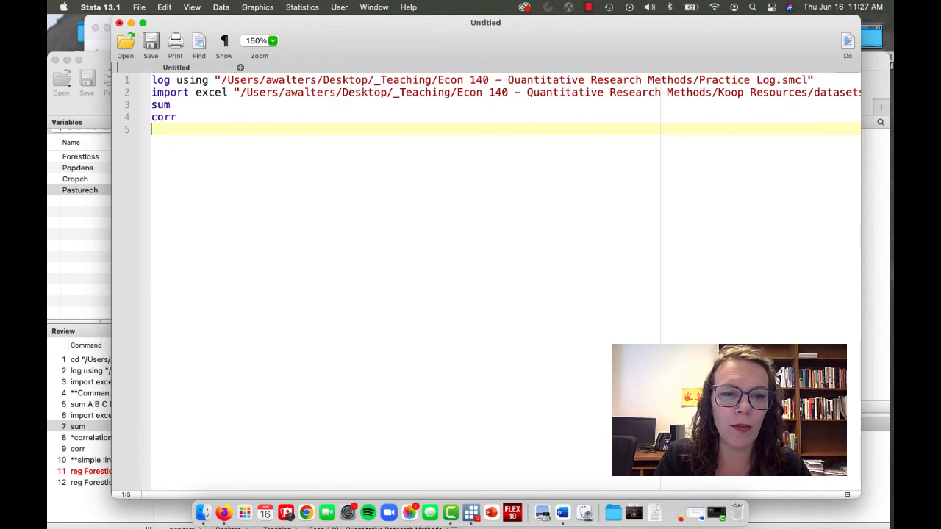
Step: Copy the corrected command reg Forestloss Popdens Cropch Pasturech from the command history onto line 5 of the do-file
left_click(90, 482)
left_click_drag(545, 434, 151, 435)
key("super+c")
key("super+grave")
key("super+v")
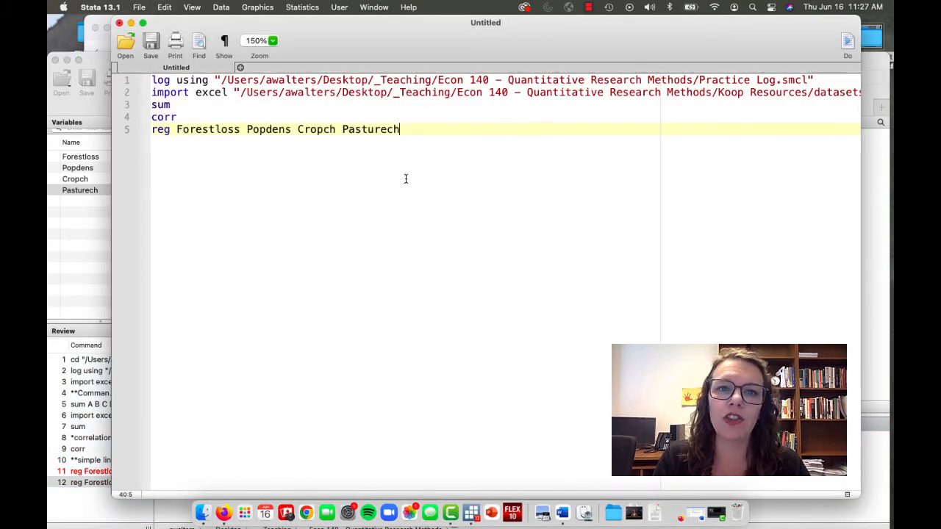
Step: Insert the comment "**Simple regression first**" on its own line between the corr and reg commands
left_click(181, 117)
key("Return")
type("**Simple")
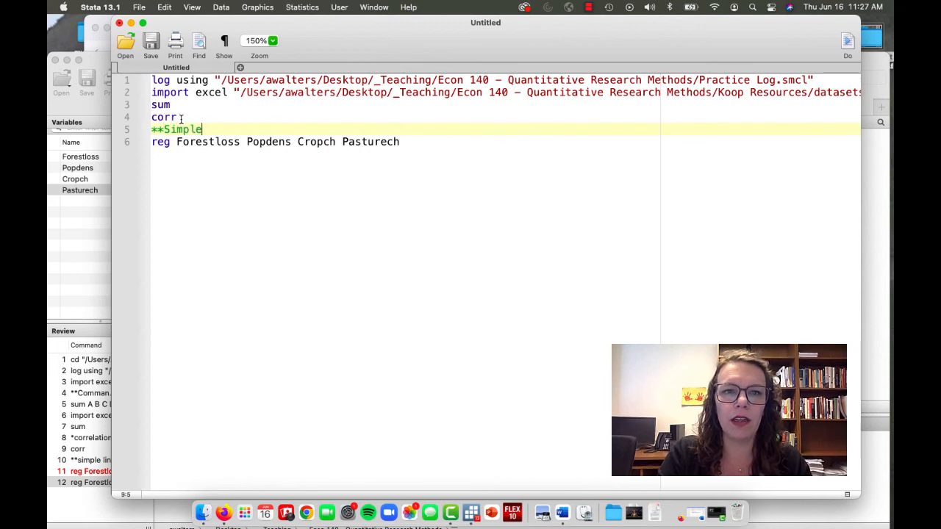
type(" regression fi")
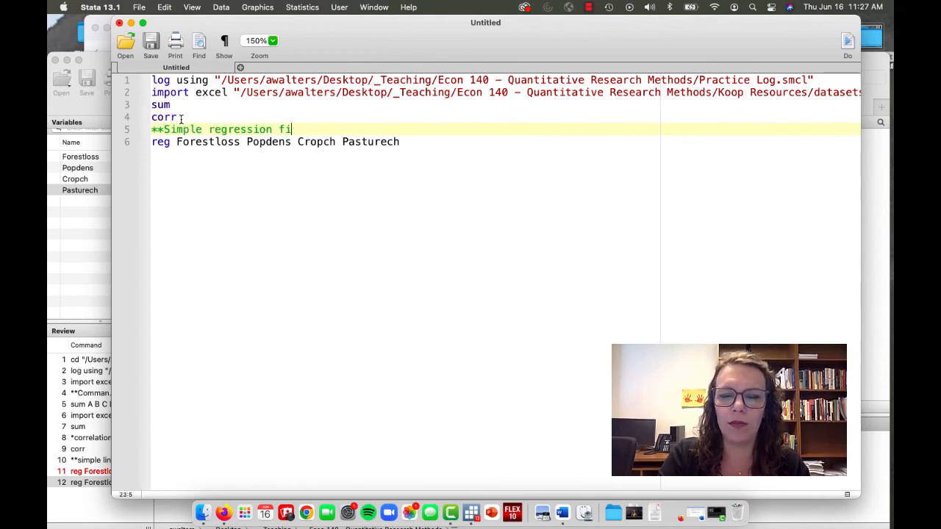
type("rst**")
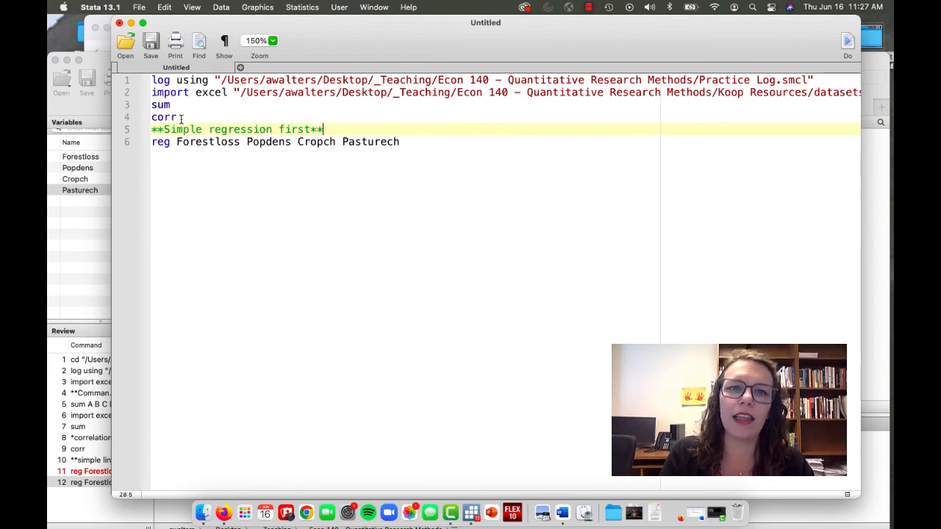
Step: Review the do-file's comment asterisks, its sequence of commands, and the file path in the import line
left_click(179, 177)
left_click(157, 130)
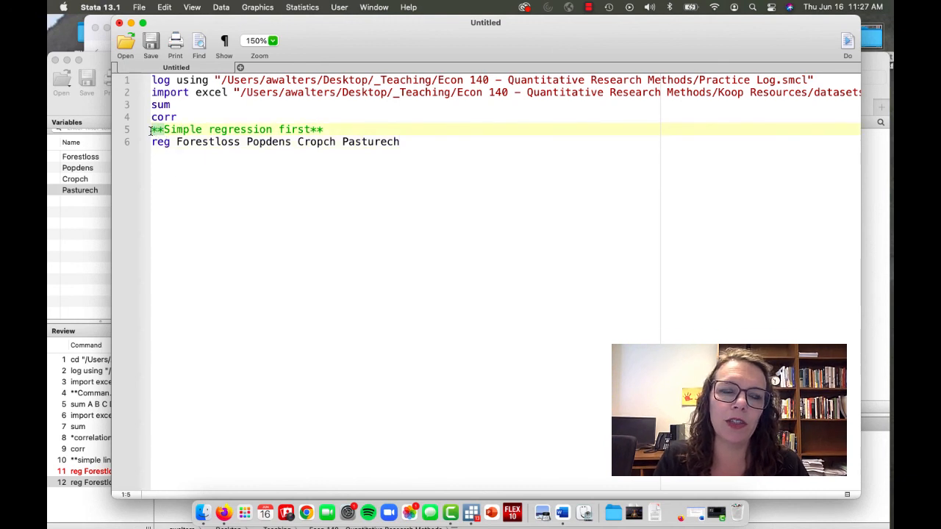
left_click(227, 131)
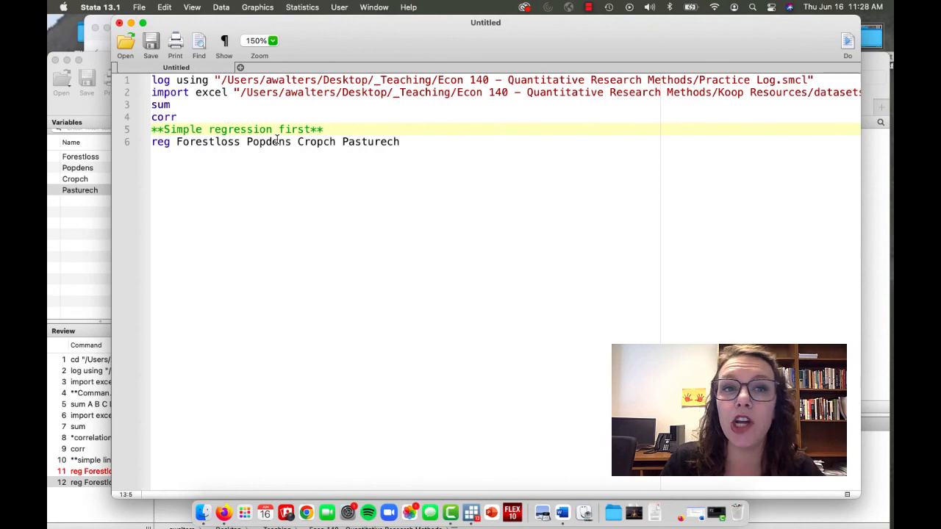
left_click_drag(163, 143, 153, 79)
left_click(217, 166)
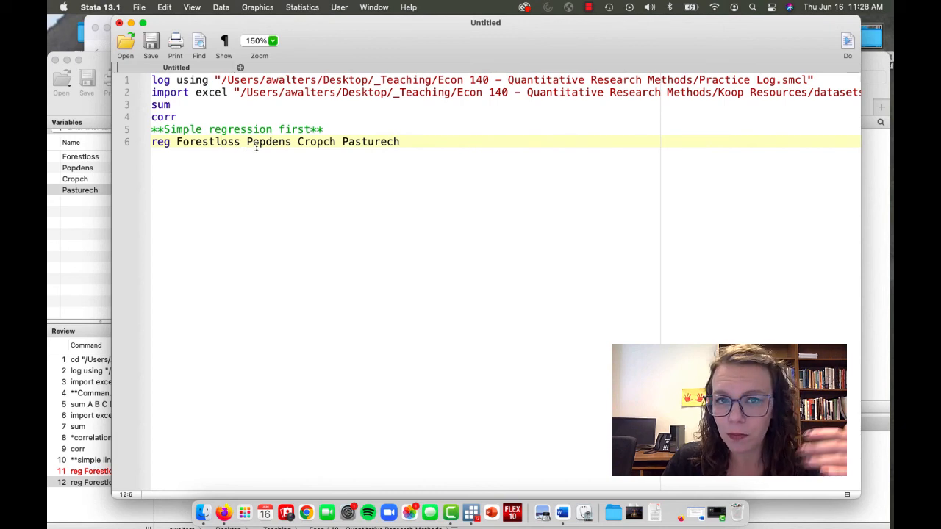
left_click_drag(240, 93, 479, 99)
left_click(478, 145)
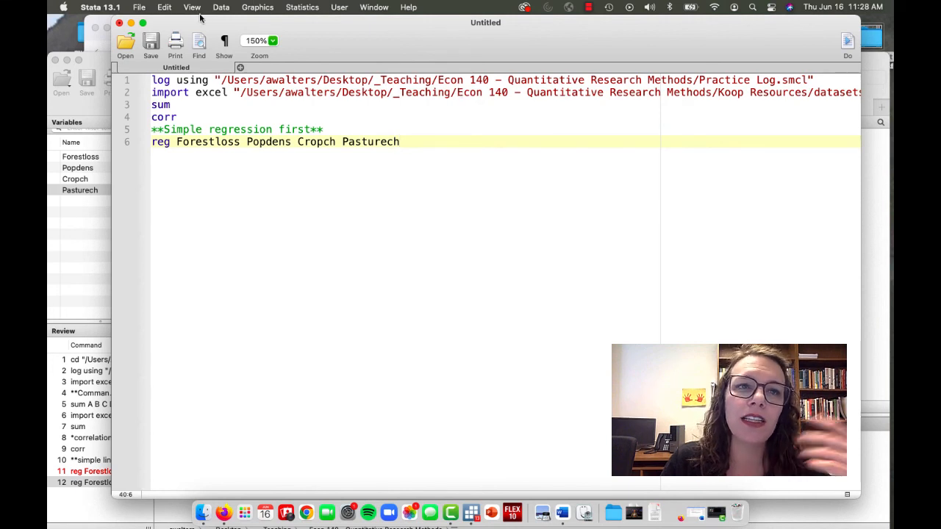
Step: Minimise the do-file window and move the main Stata window back up to the top of the screen
left_click(131, 23)
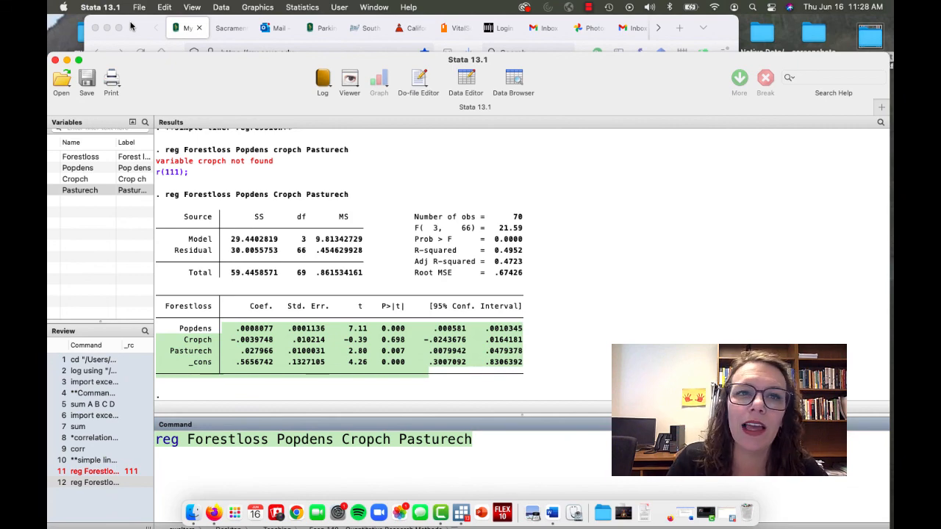
left_click_drag(131, 63, 132, 27)
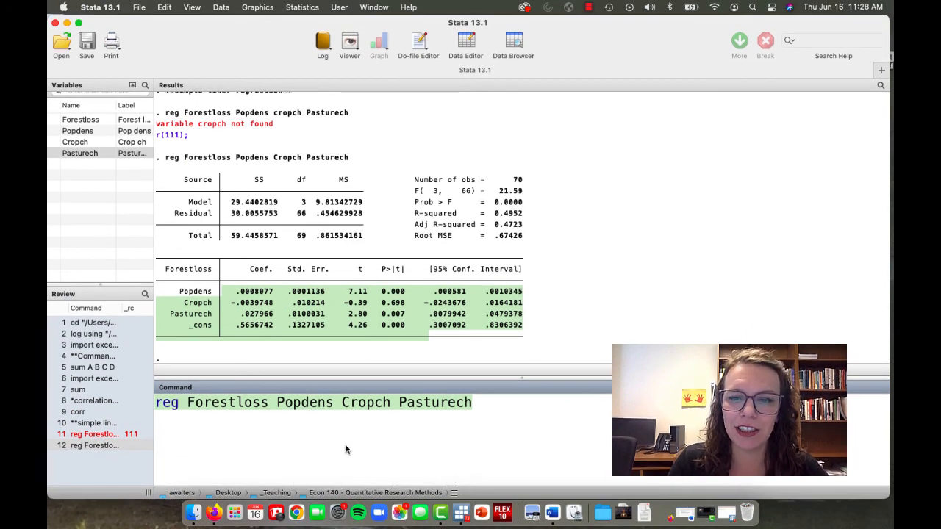